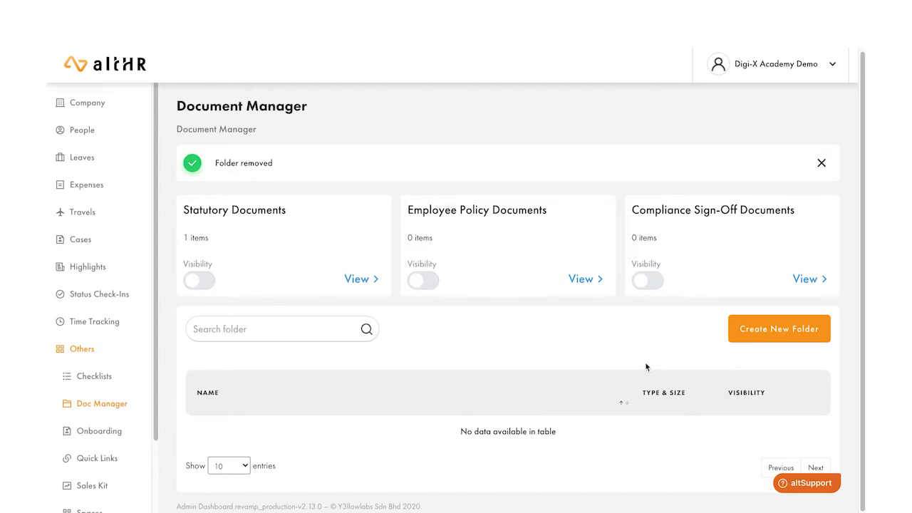
Step: Create a new document folder named "Covid-19 Documents (MCO)" without a description
left_click(770, 330)
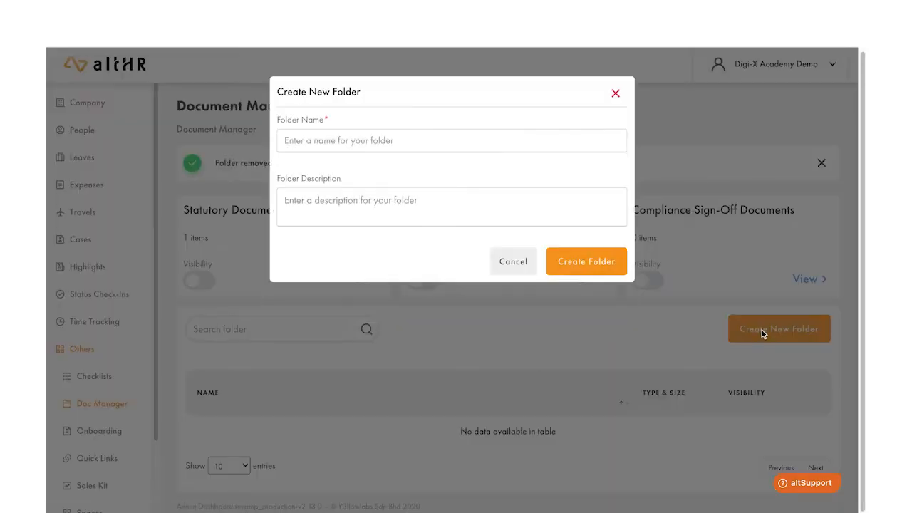
left_click(399, 141)
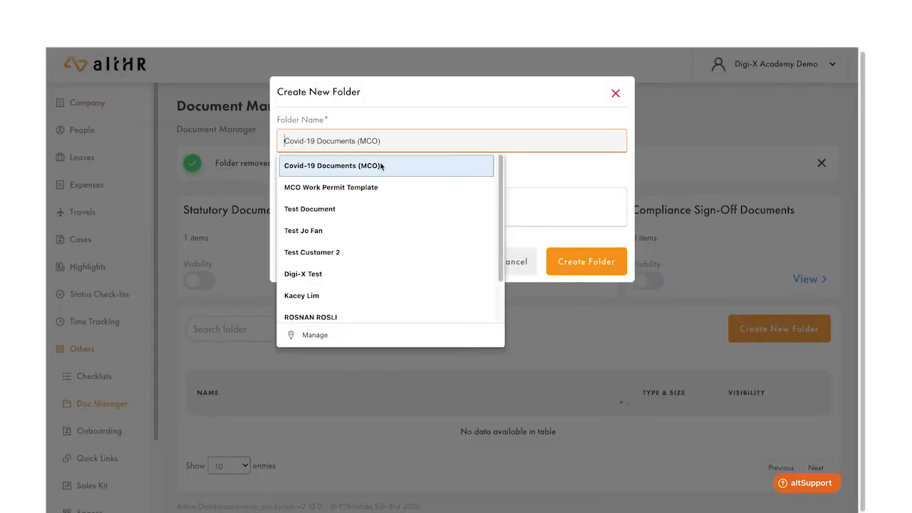
left_click(381, 166)
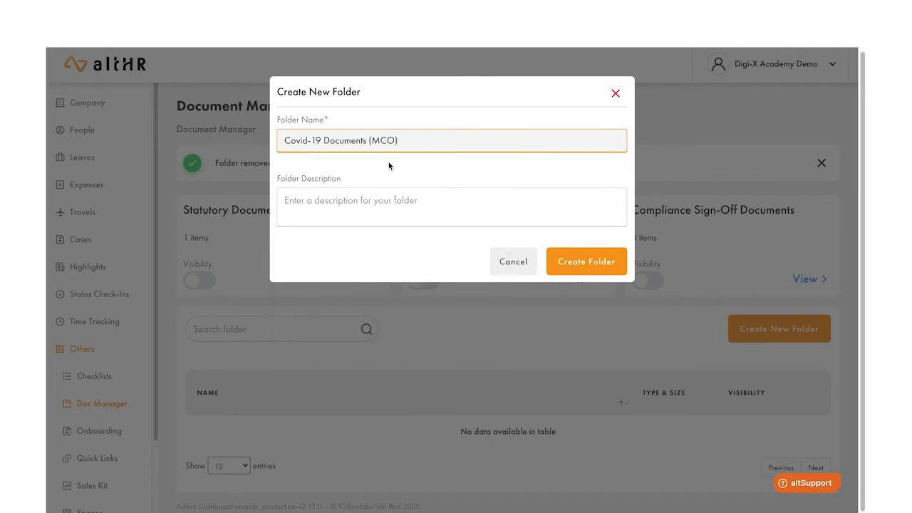
left_click(584, 263)
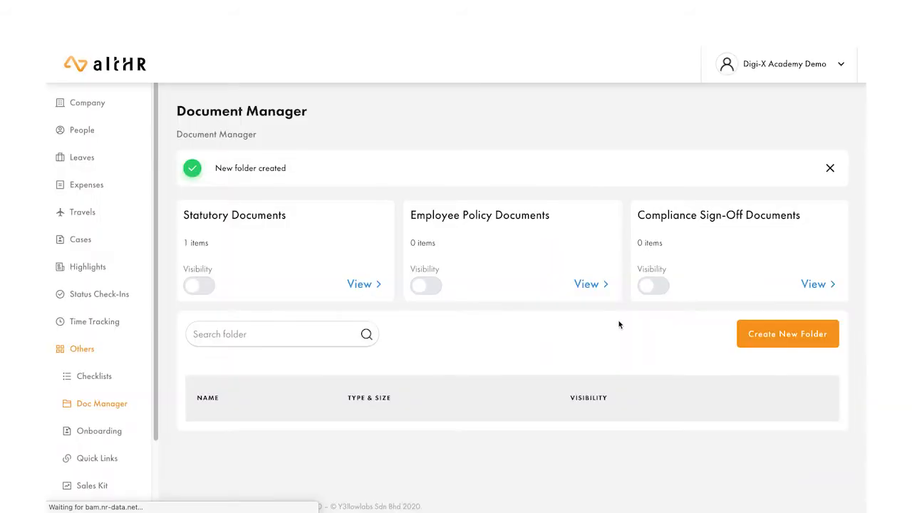
scroll(626, 352, "down", 1)
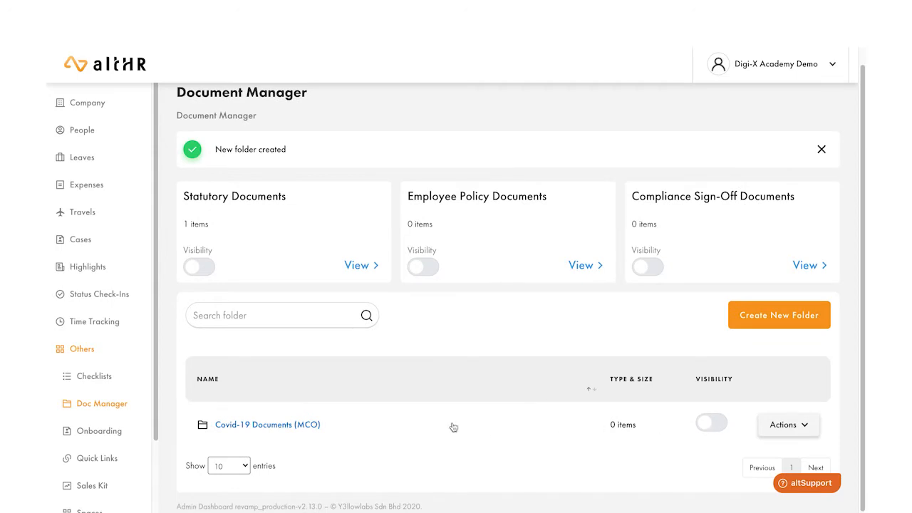
Step: In the Covid-19 Documents (MCO) folder, prepare a document upload named "MCO Work Permit Template" with the file MCO Permission Slip (template).docx
left_click(305, 426)
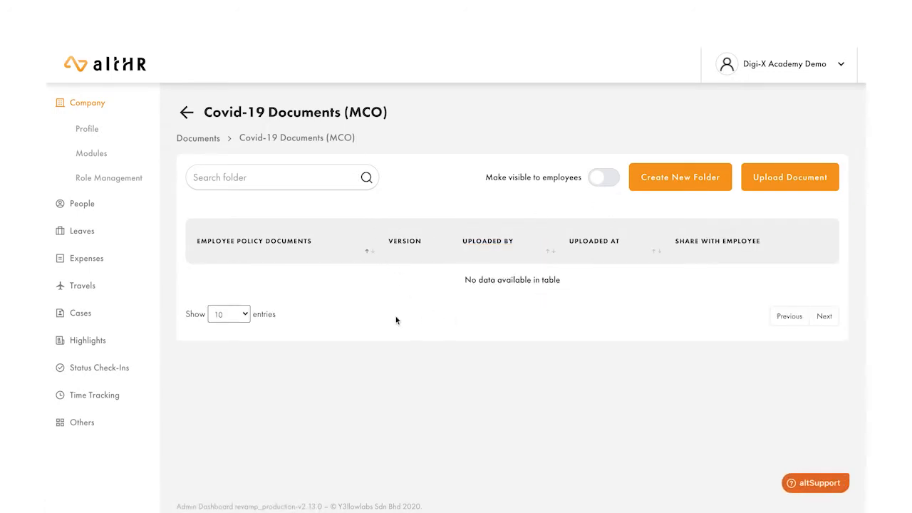
left_click(781, 184)
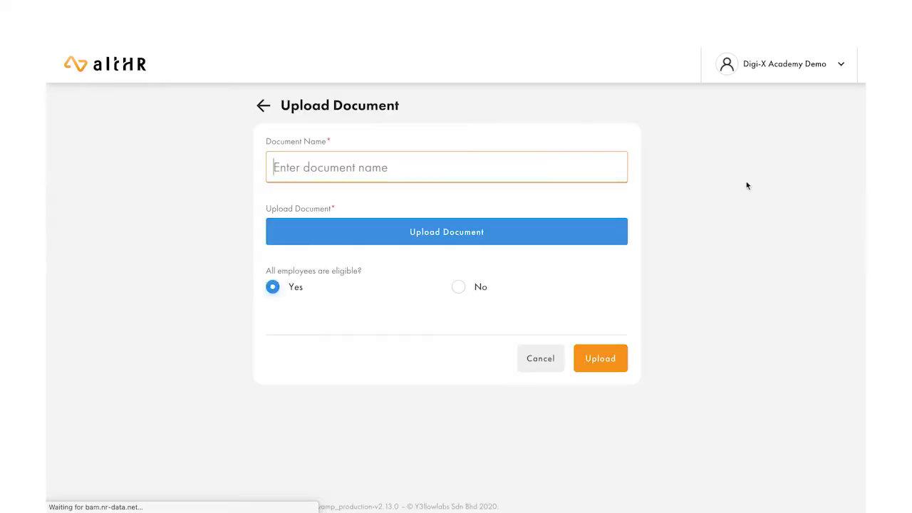
left_click(427, 167)
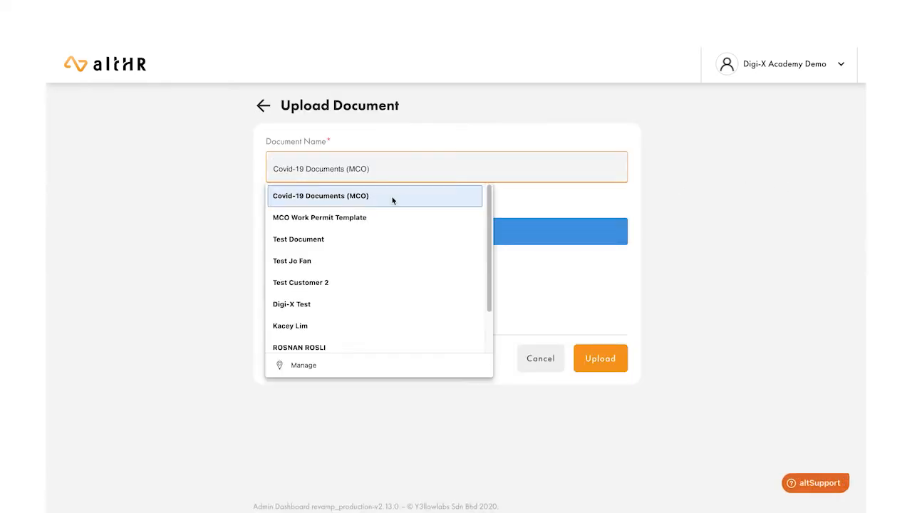
left_click(387, 215)
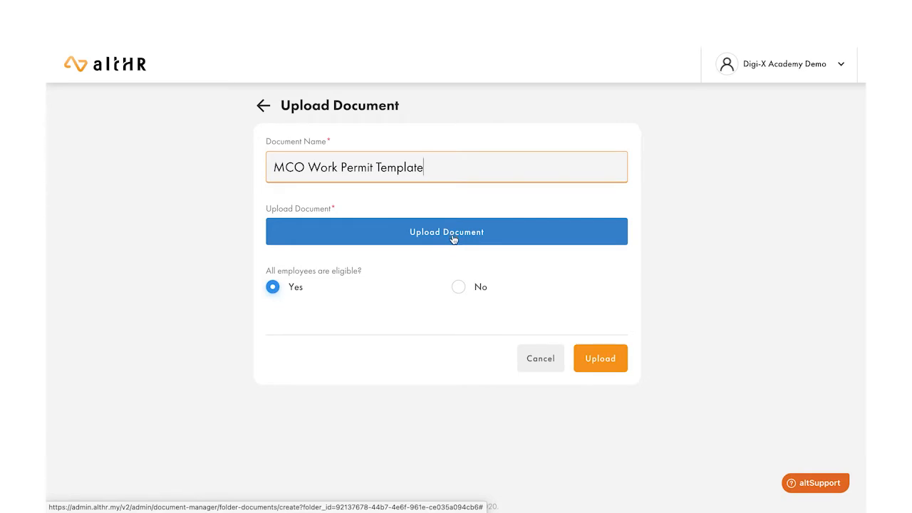
left_click(452, 235)
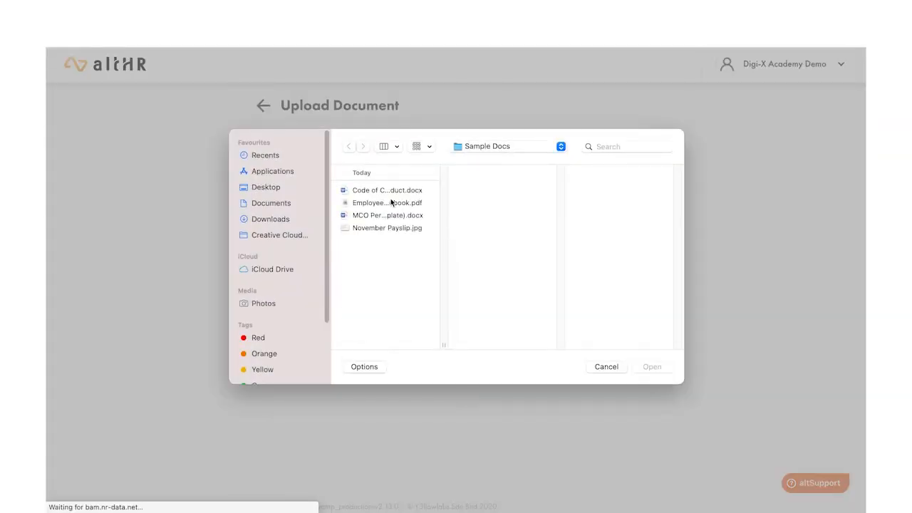
left_click(385, 217)
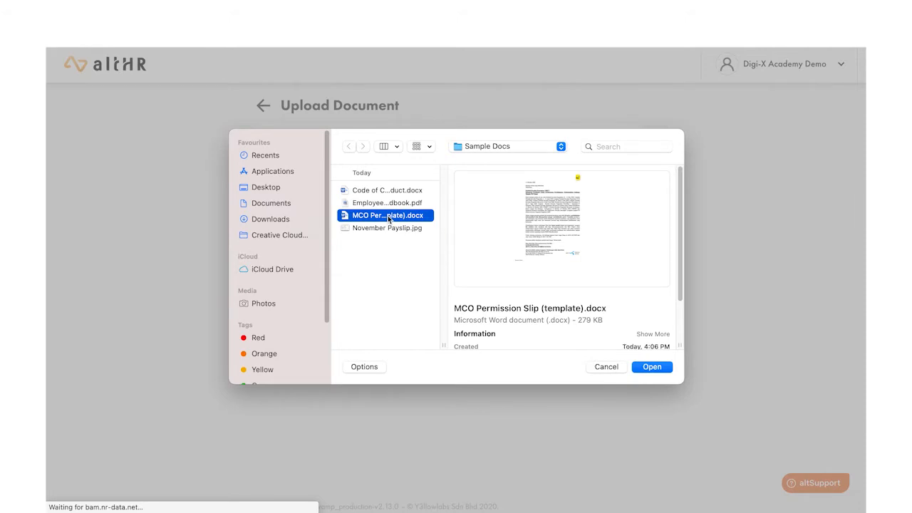
key("Return")
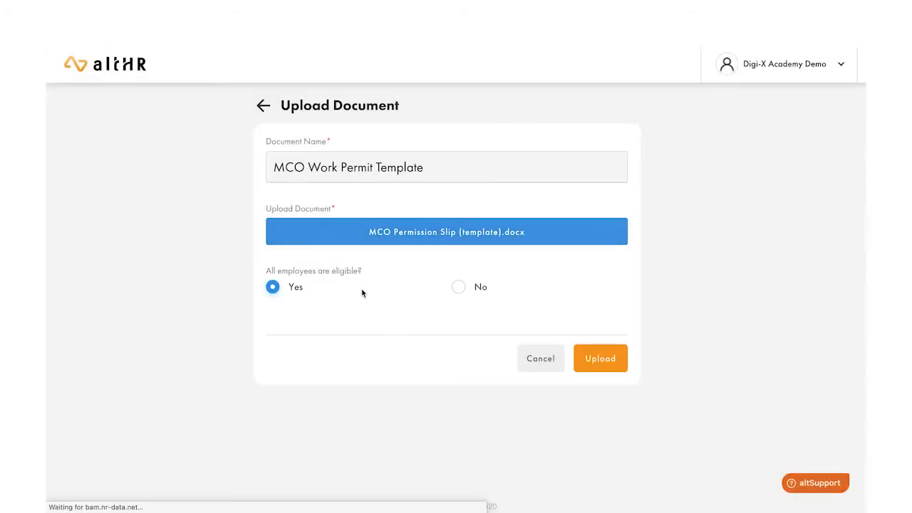
Step: Restrict the document's eligibility by Job Band to DIR - Director and A1 - General Manager only
left_click(461, 288)
left_click(373, 341)
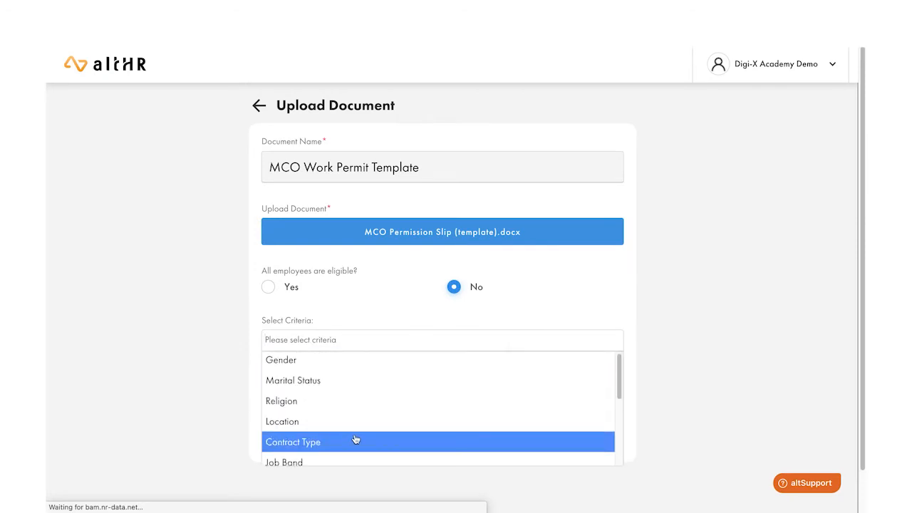
left_click(358, 461)
scroll(349, 424, "down", 3)
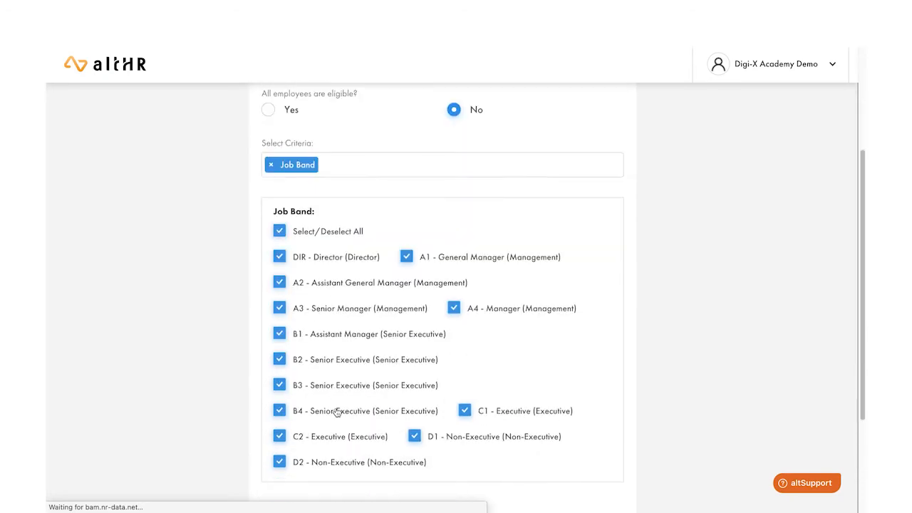
left_click(279, 230)
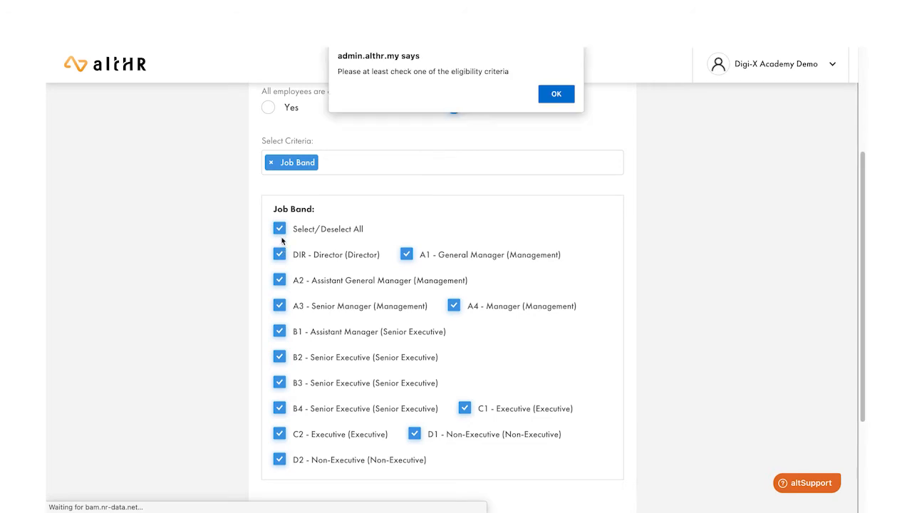
left_click(546, 92)
left_click(279, 257)
left_click(405, 256)
scroll(373, 296, "up", 1)
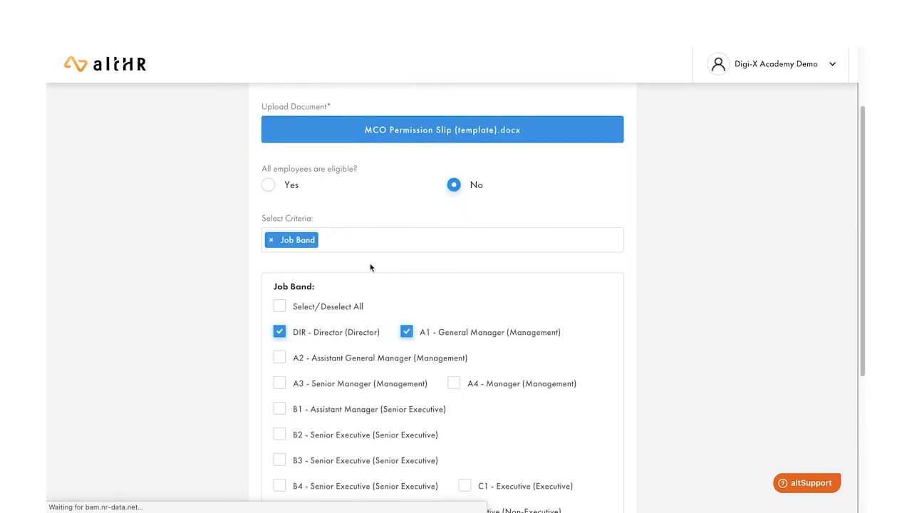
Step: Make all employees eligible for the document, upload it, and return to its folder
left_click(269, 185)
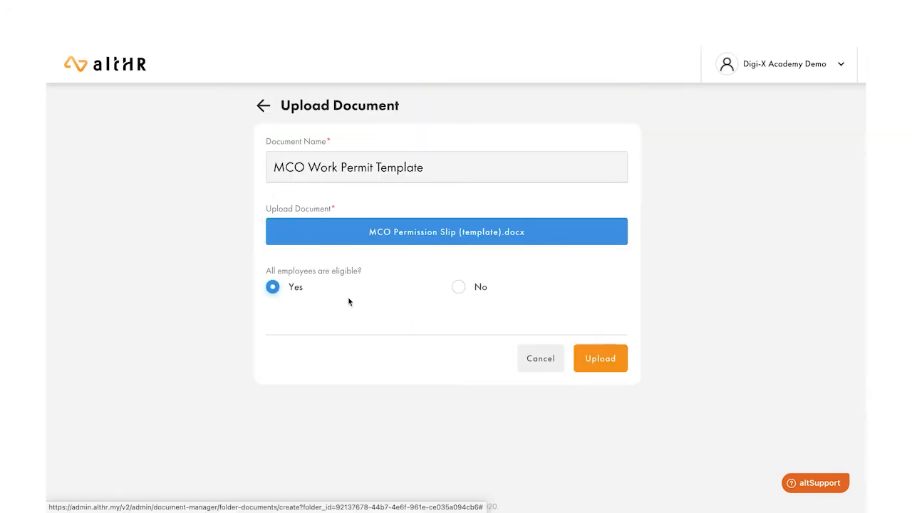
left_click(602, 358)
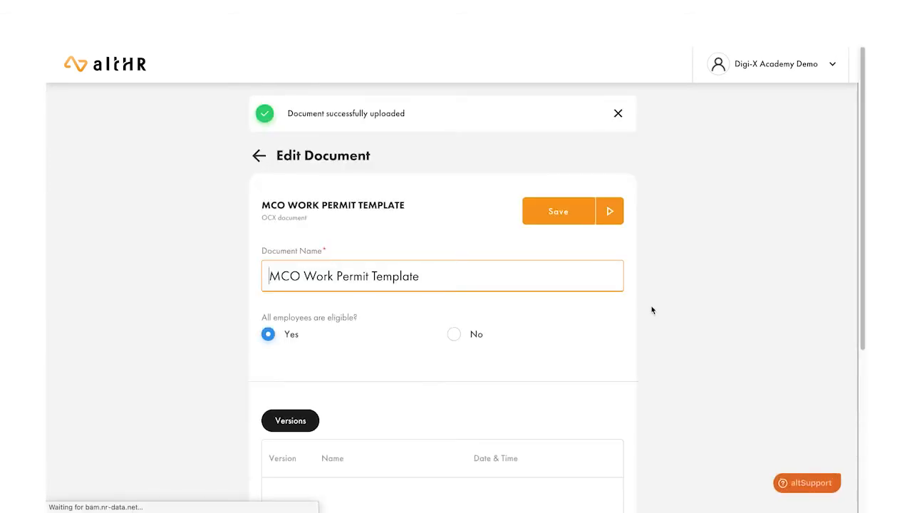
left_click(260, 158)
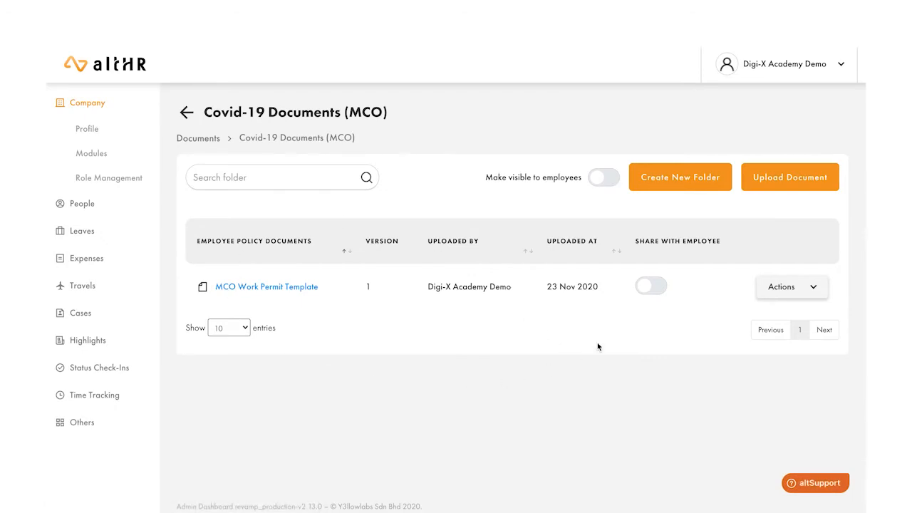
Step: Share the MCO Work Permit Template with employees and make the Covid-19 Documents (MCO) folder visible to them
left_click(650, 289)
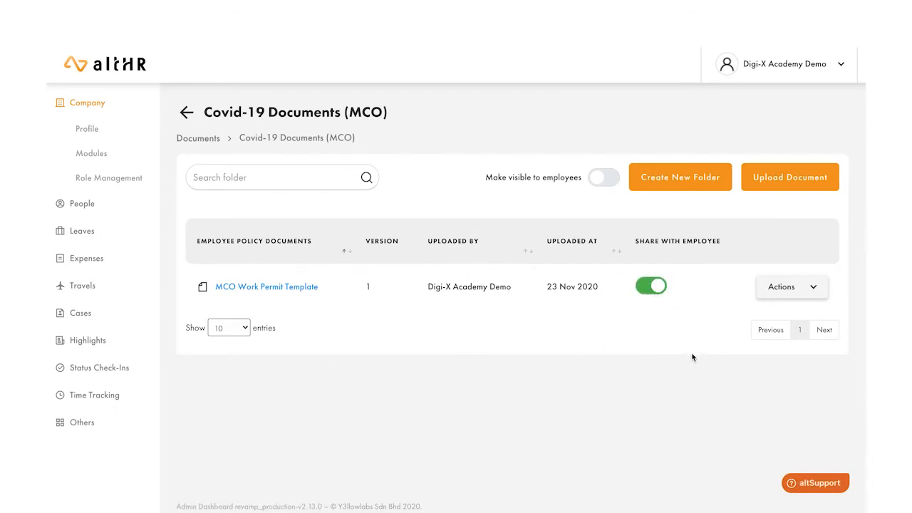
left_click(814, 292)
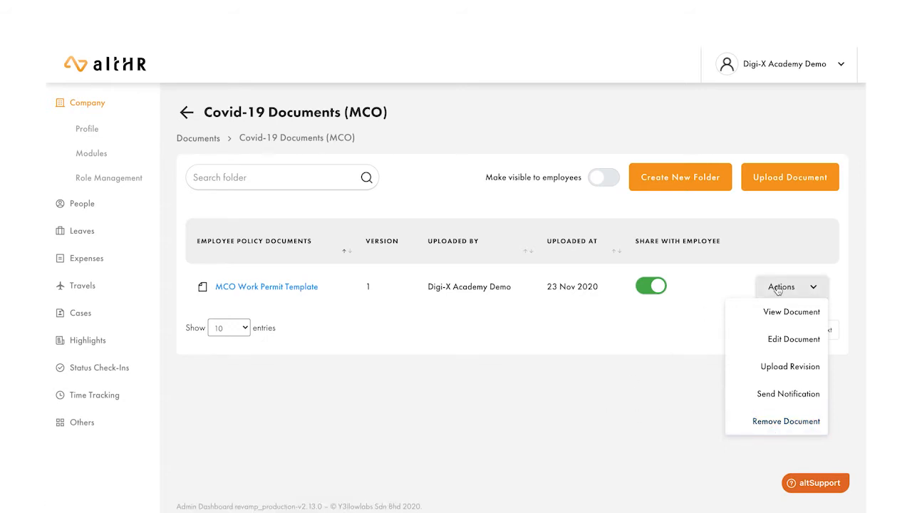
left_click(799, 285)
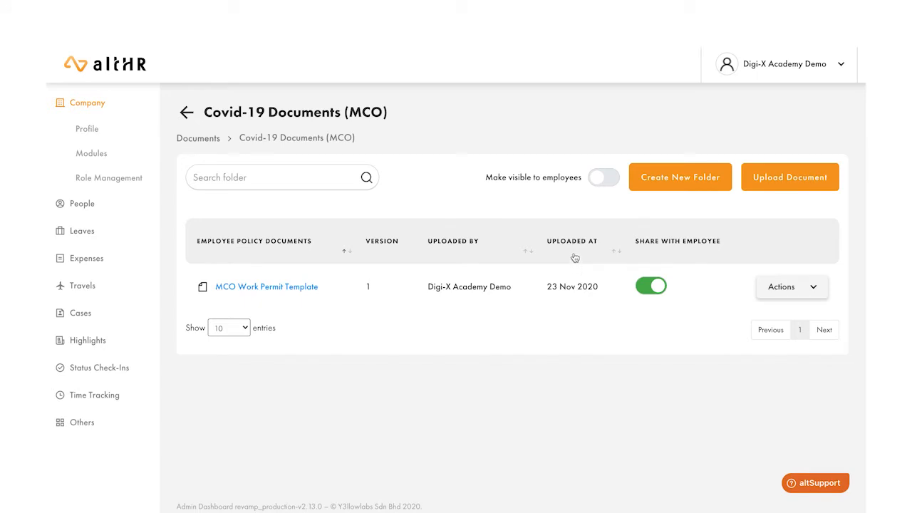
left_click(602, 183)
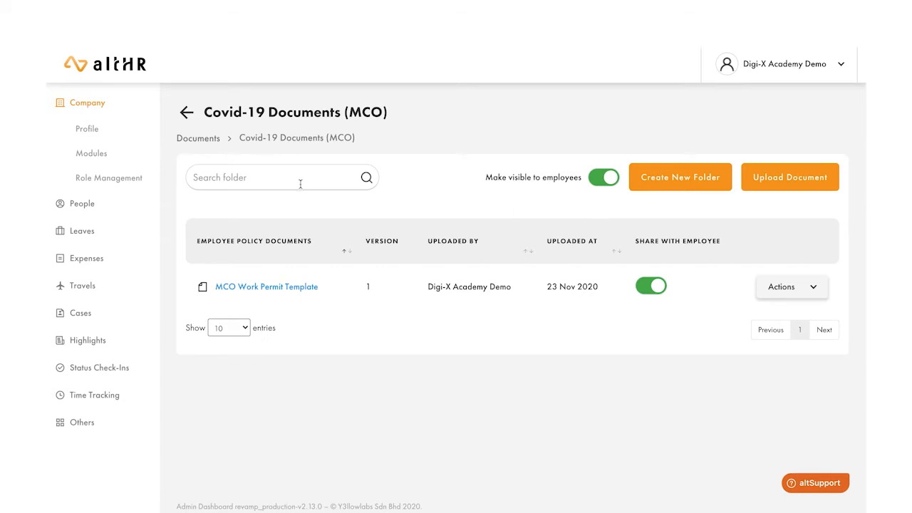
Step: Return to the document overview and open the first listed employee's folder in Statutory Documents
left_click(204, 140)
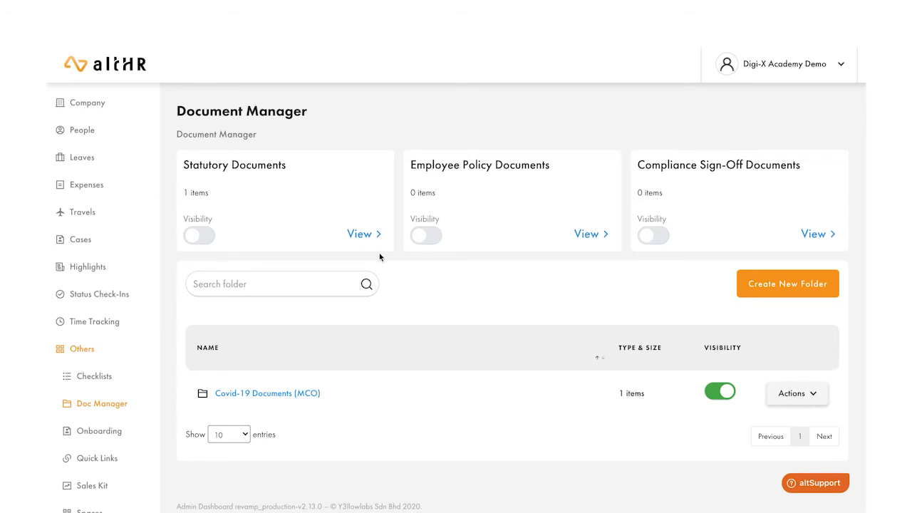
left_click(360, 236)
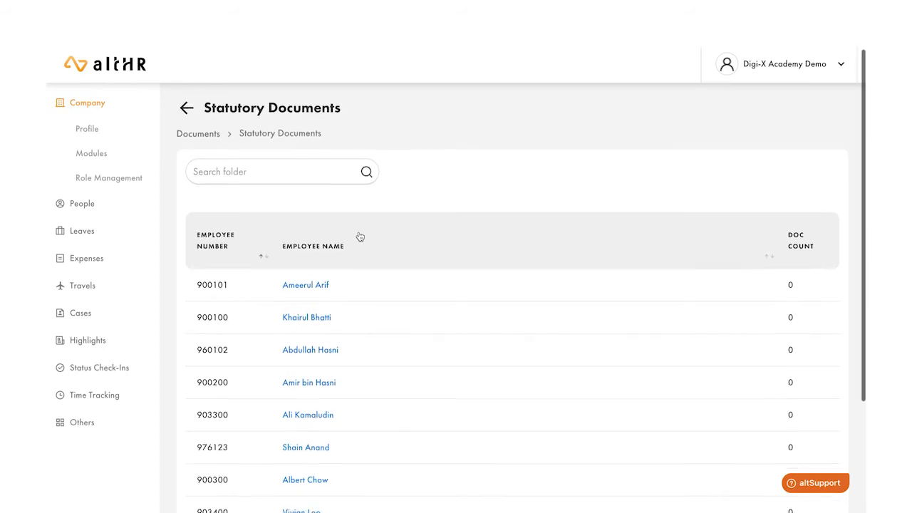
scroll(360, 236, "down", 3)
scroll(360, 236, "up", 3)
scroll(360, 237, "down", 1)
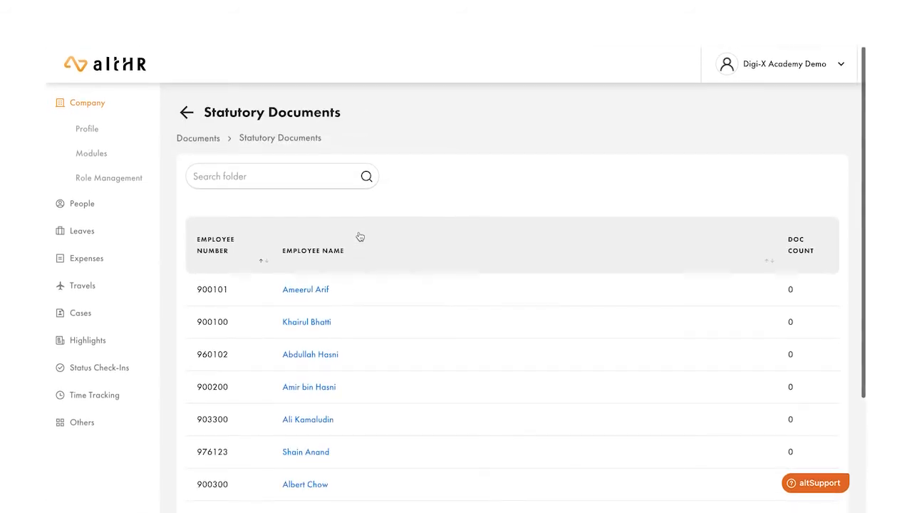
left_click(322, 297)
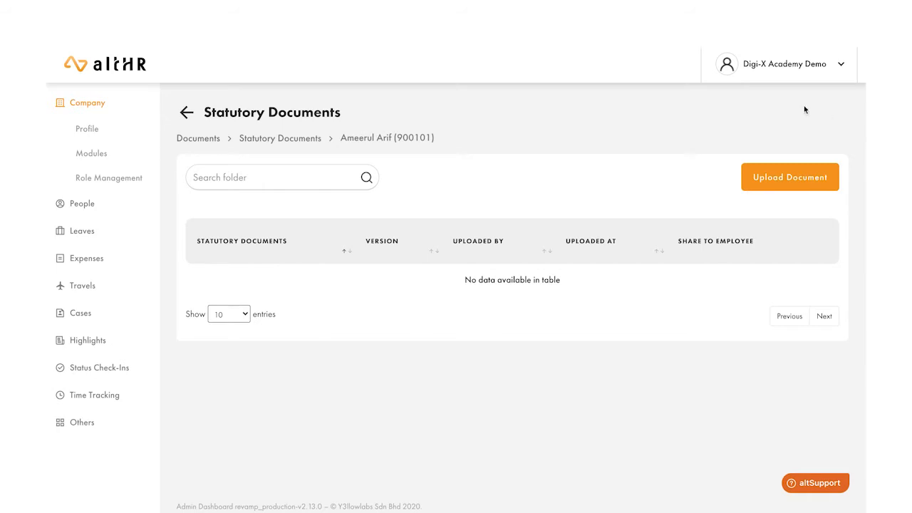
Step: Prepare a statutory document upload named "November Payslip - " plus the employee's first name, with the file November Payslip.pdf
left_click(798, 179)
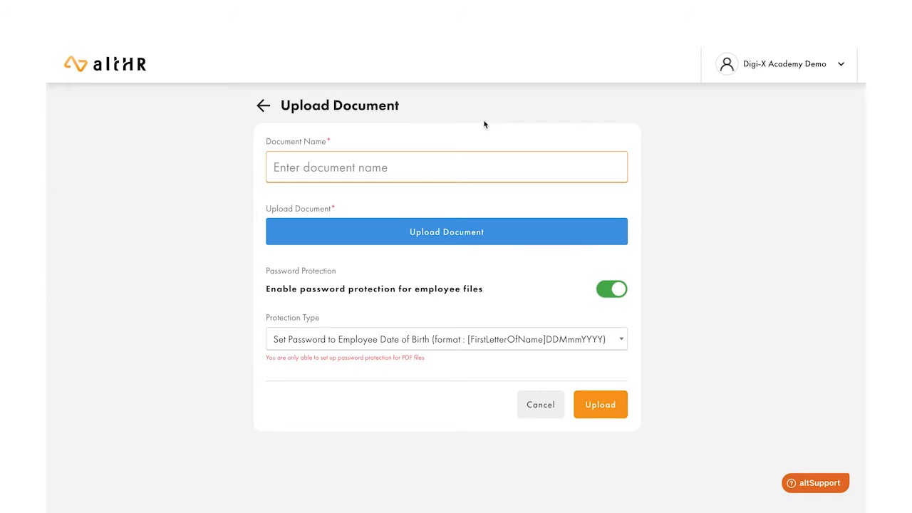
type("November Payslip - Ameerul")
left_click(379, 195)
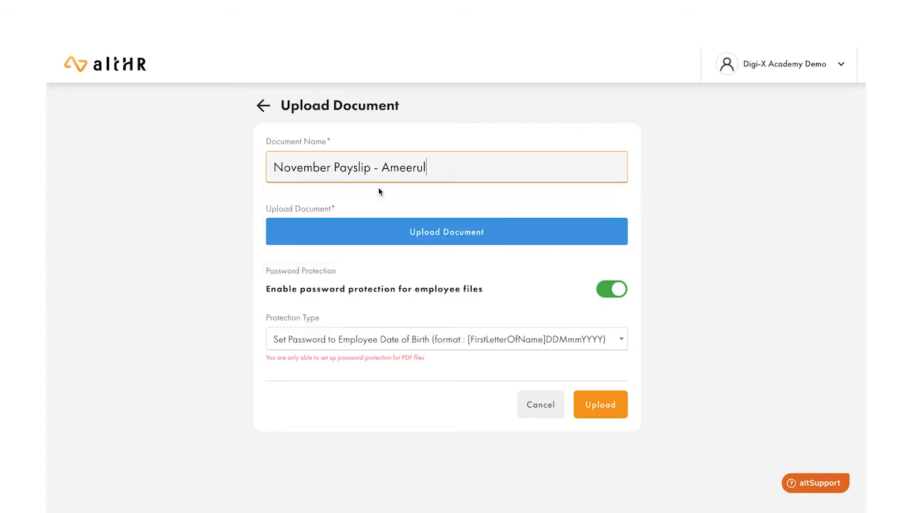
left_click(401, 236)
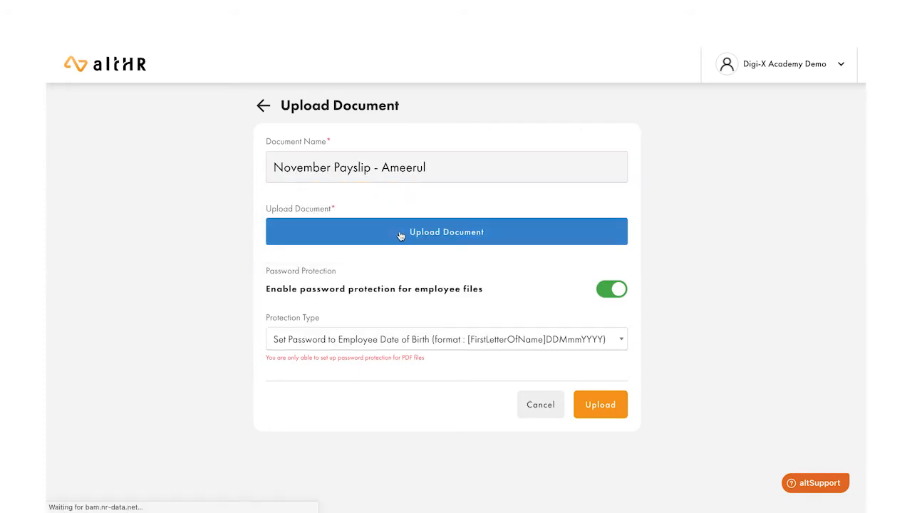
left_click(394, 230)
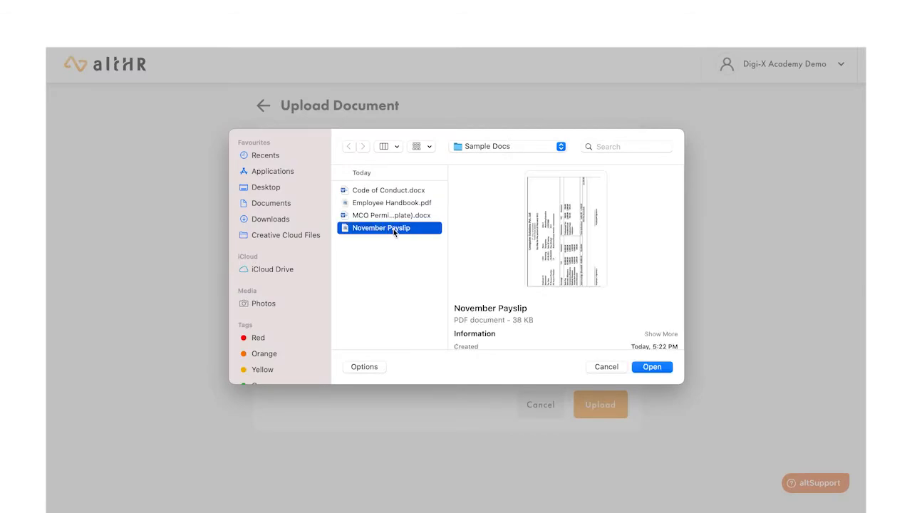
double_click(393, 229)
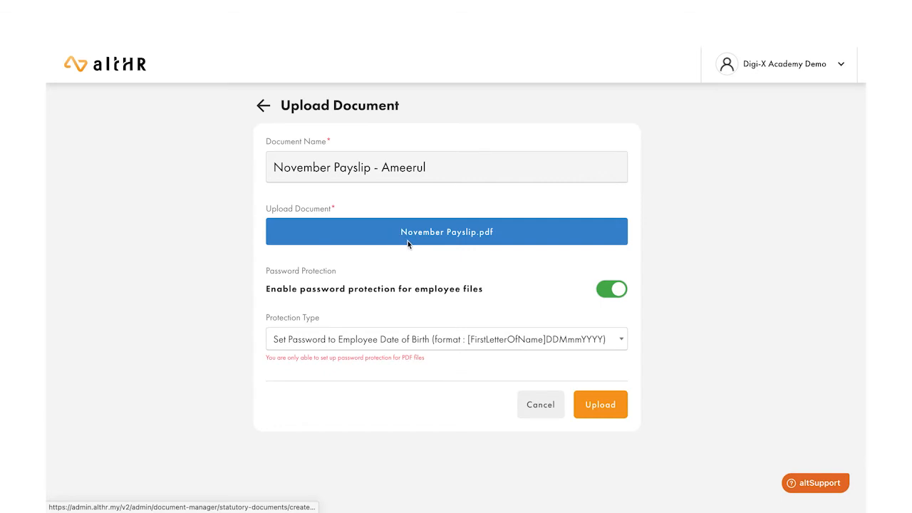
Step: Set the payslip's password protection type to the last 4 digits of the employee identification number
scroll(413, 257, "down", 1)
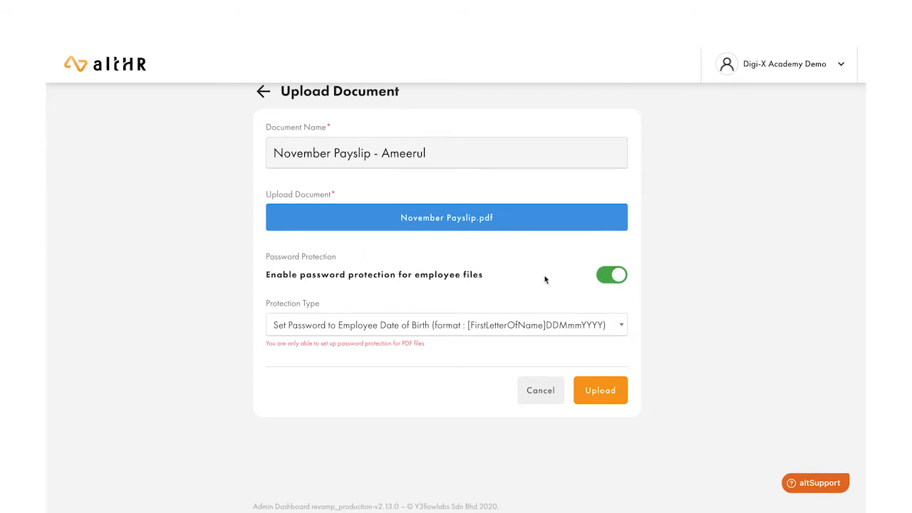
left_click(518, 326)
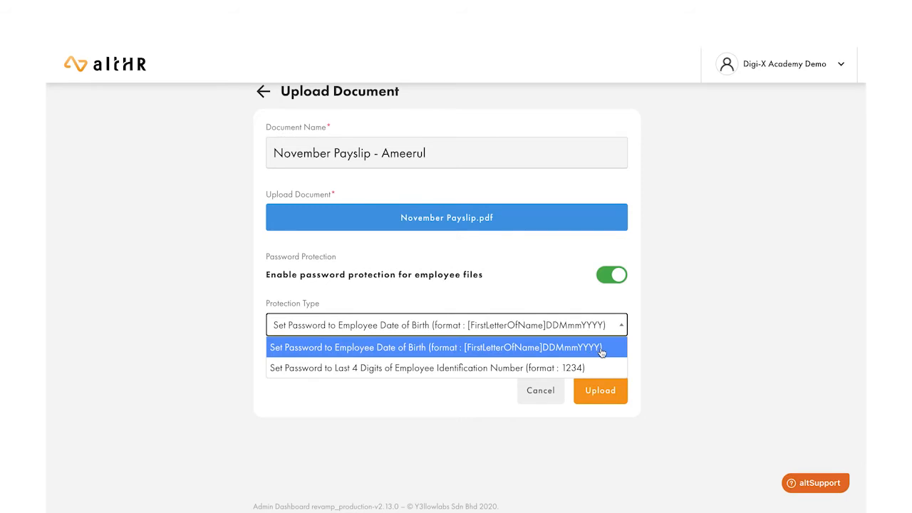
left_click(415, 368)
left_click_drag(269, 343, 427, 350)
left_click(428, 351)
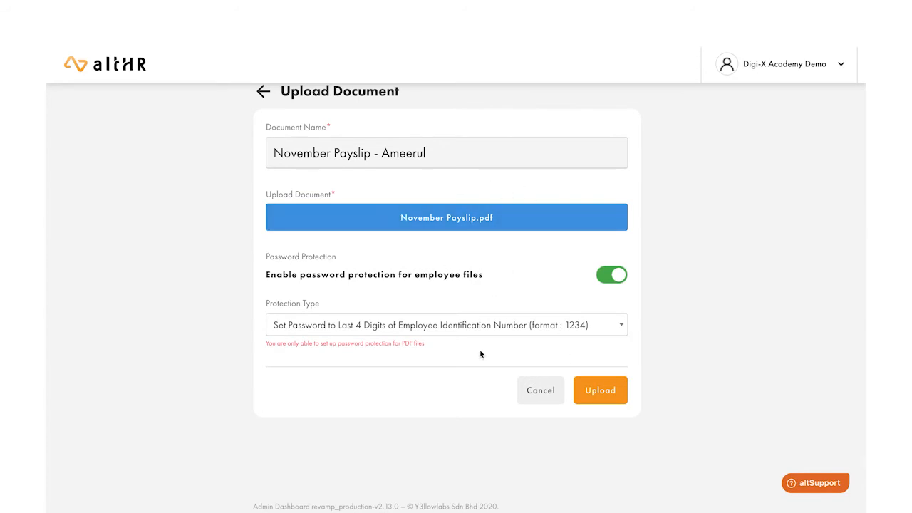
Step: Upload the prepared payslip with employee sharing enabled, and make the Statutory Documents folder visible from the document overview
left_click(610, 387)
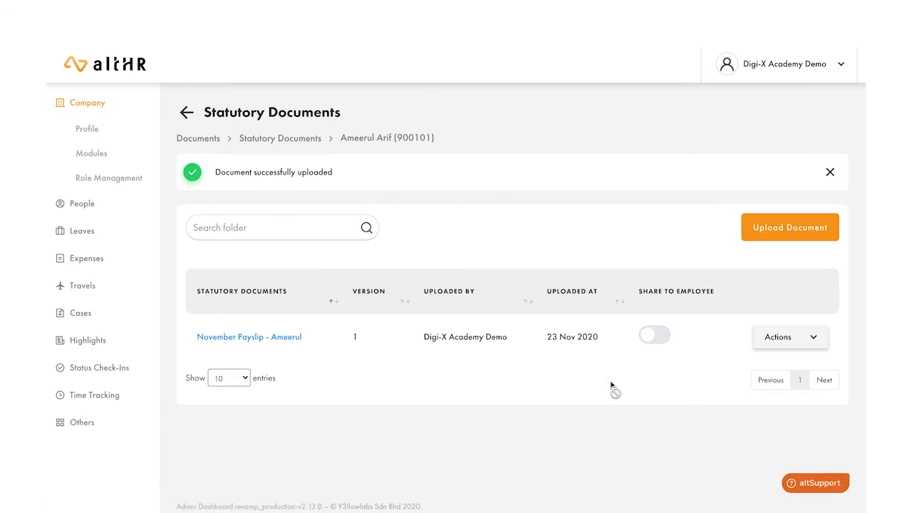
left_click(658, 336)
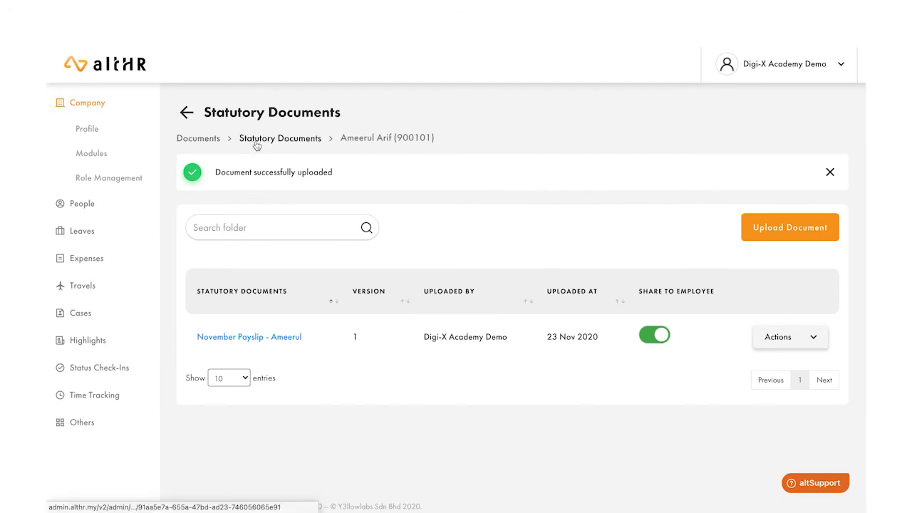
left_click(212, 139)
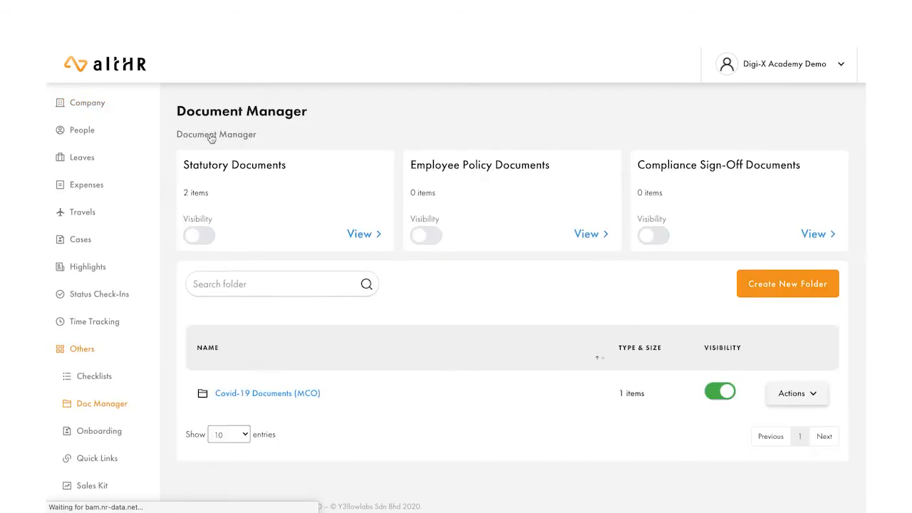
left_click(199, 240)
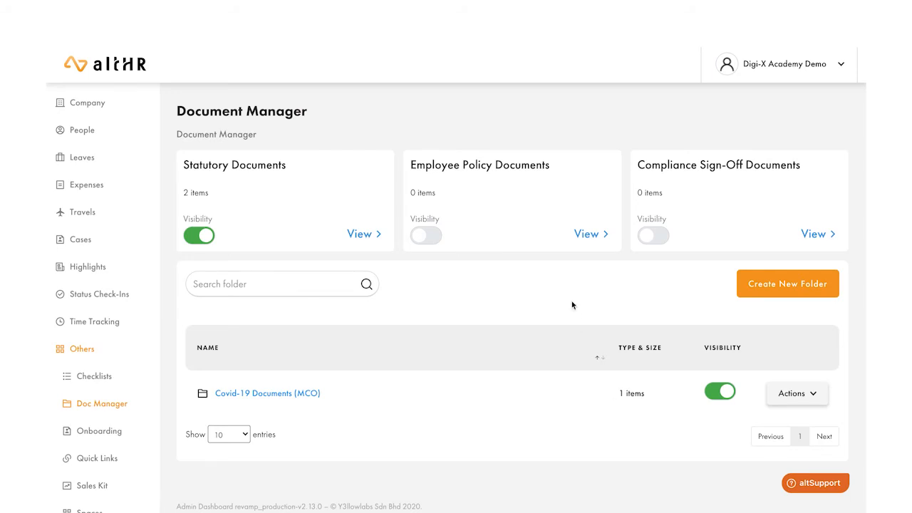
Step: Prepare an Employee Policy Documents upload named "Employee Handbook" with the file Employee Handbook.pdf
left_click(598, 235)
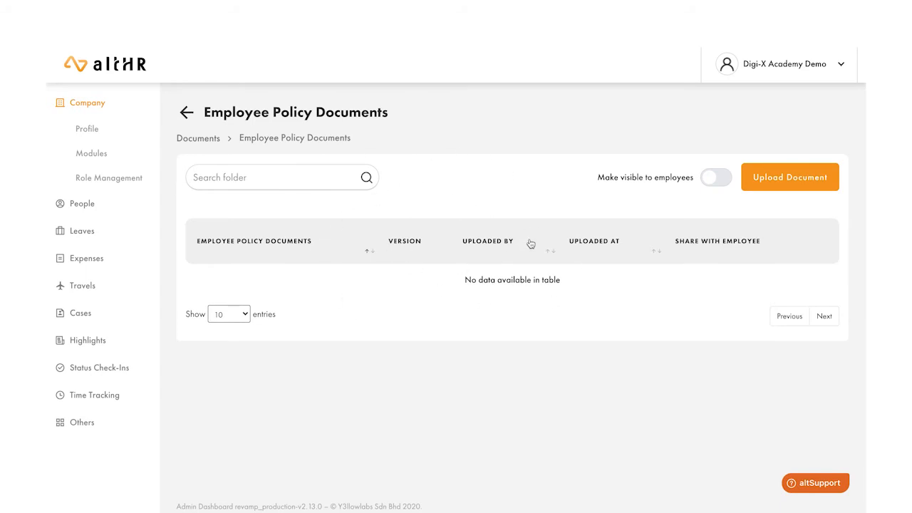
left_click(781, 184)
left_click(464, 232)
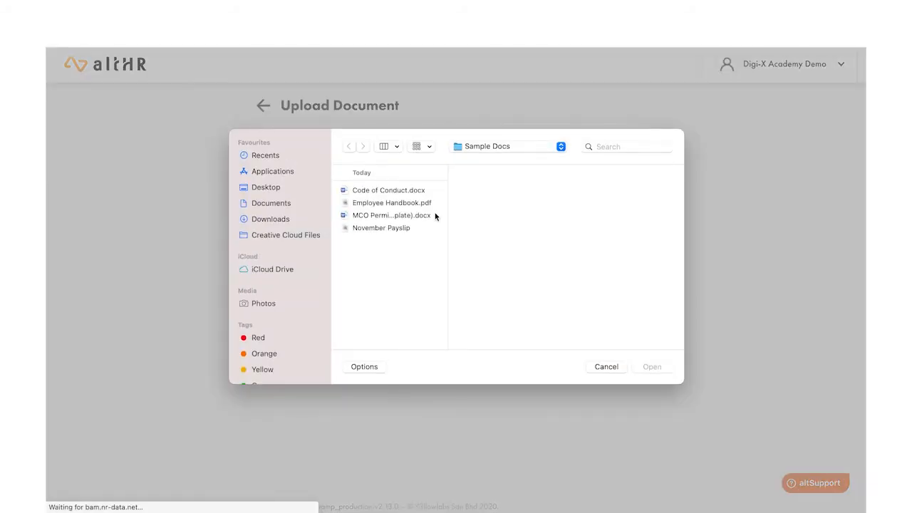
double_click(421, 202)
left_click(378, 167)
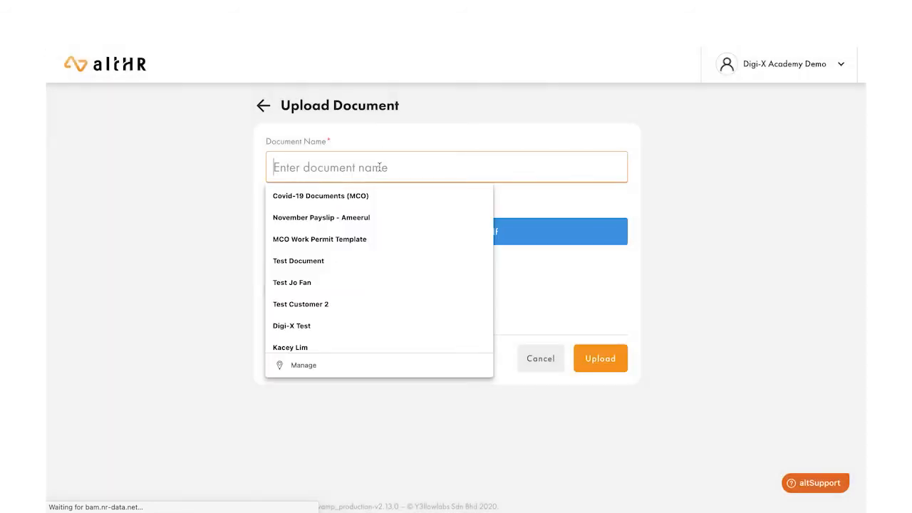
type("Employee Handbook")
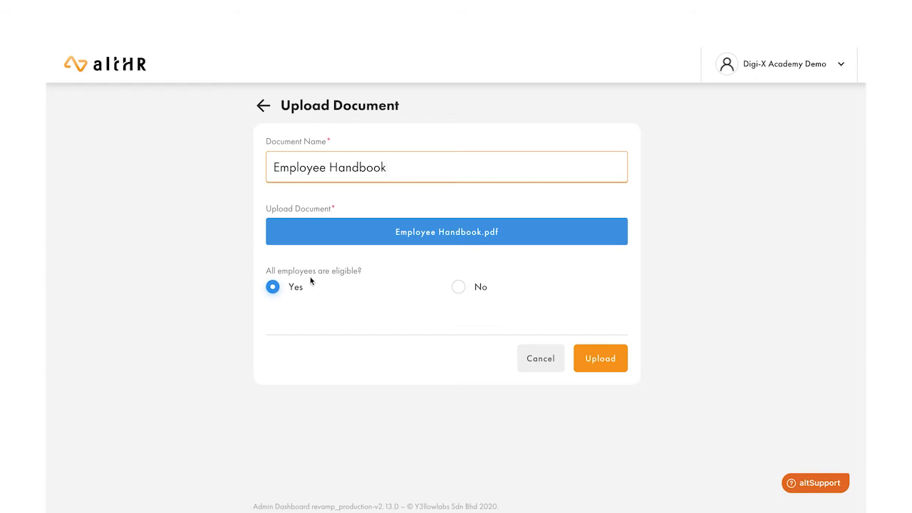
Step: Look through the criteria for limiting the handbook's eligibility, and set it back to all employees eligible
left_click(459, 289)
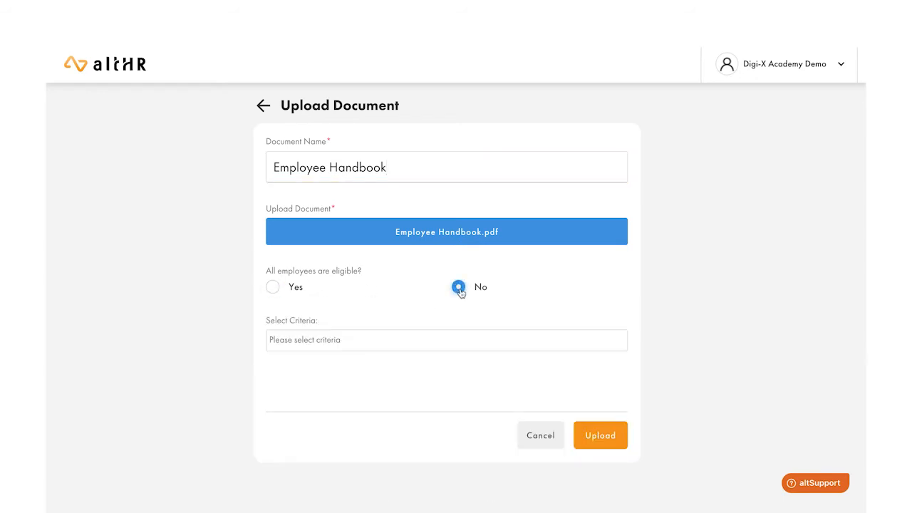
left_click(428, 334)
scroll(358, 404, "down", 5)
scroll(356, 404, "up", 5)
left_click(324, 286)
left_click(273, 287)
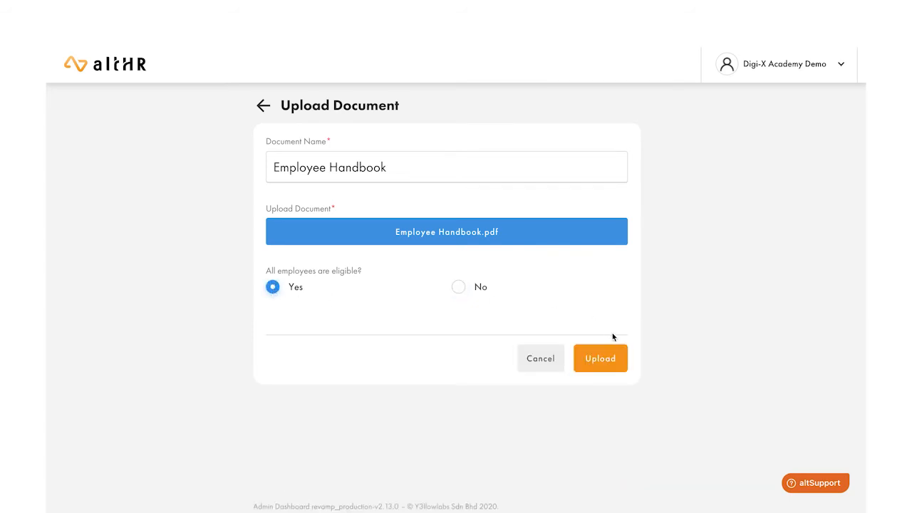
Step: Upload the Employee Handbook with employee sharing enabled, and make the Employee Policy Documents folder visible to employees
left_click(601, 357)
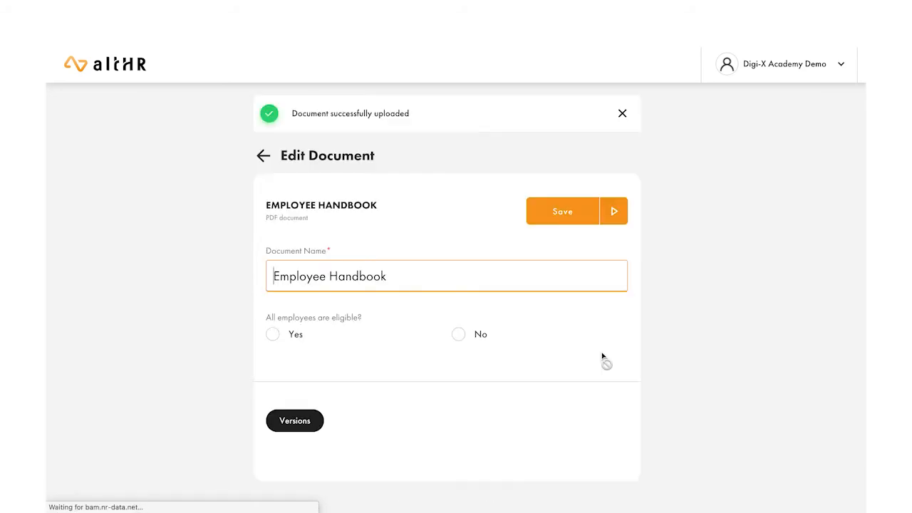
left_click(263, 158)
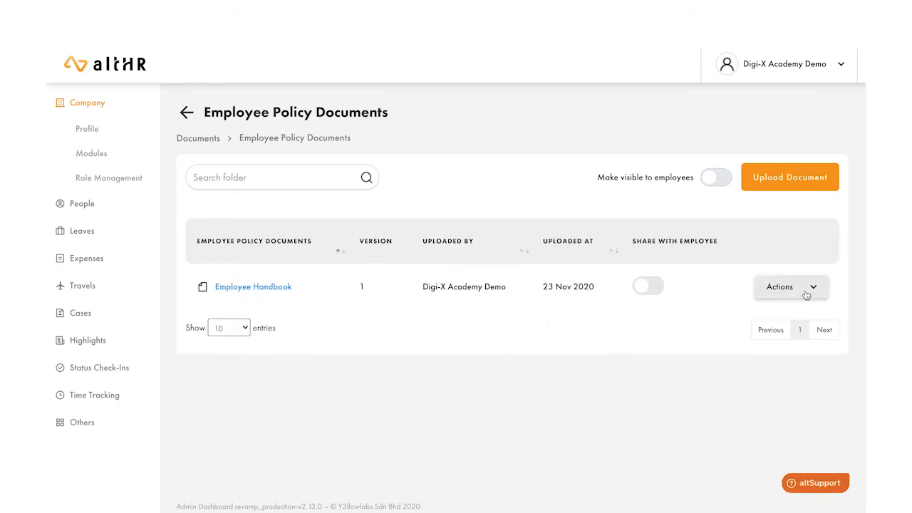
left_click(651, 287)
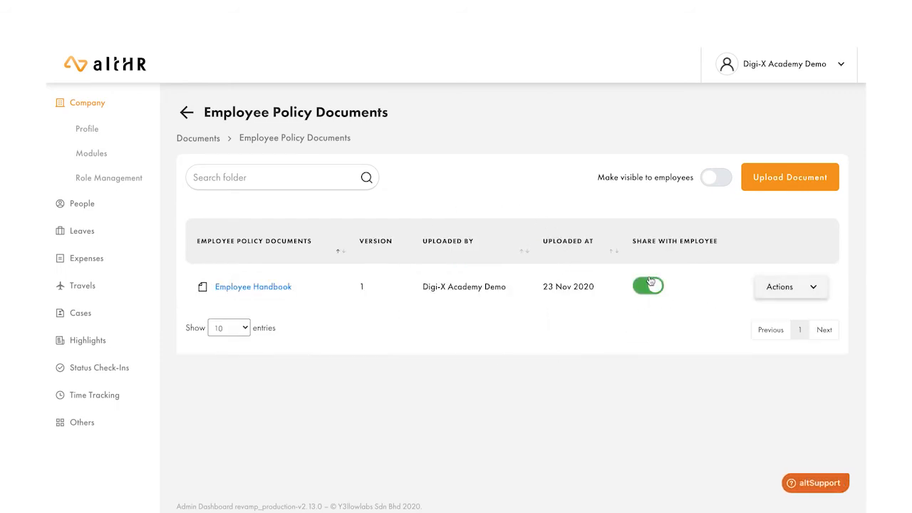
left_click(709, 182)
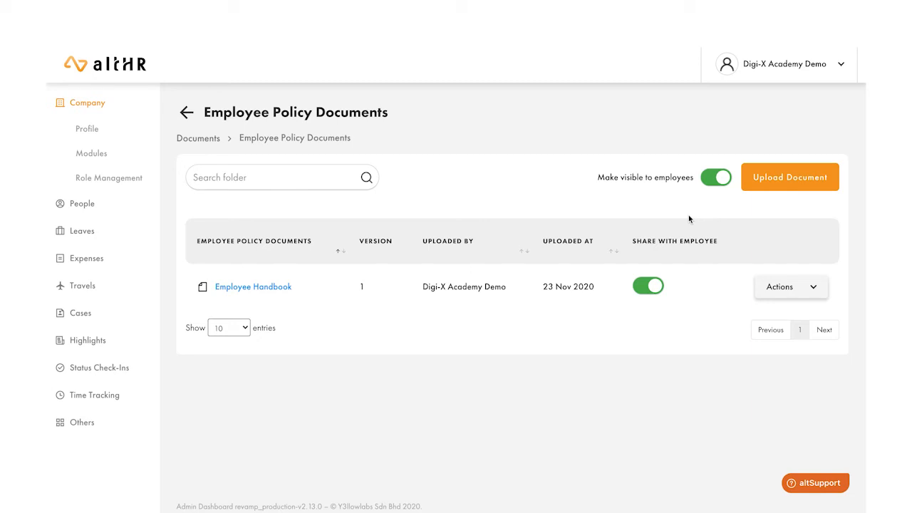
left_click(813, 286)
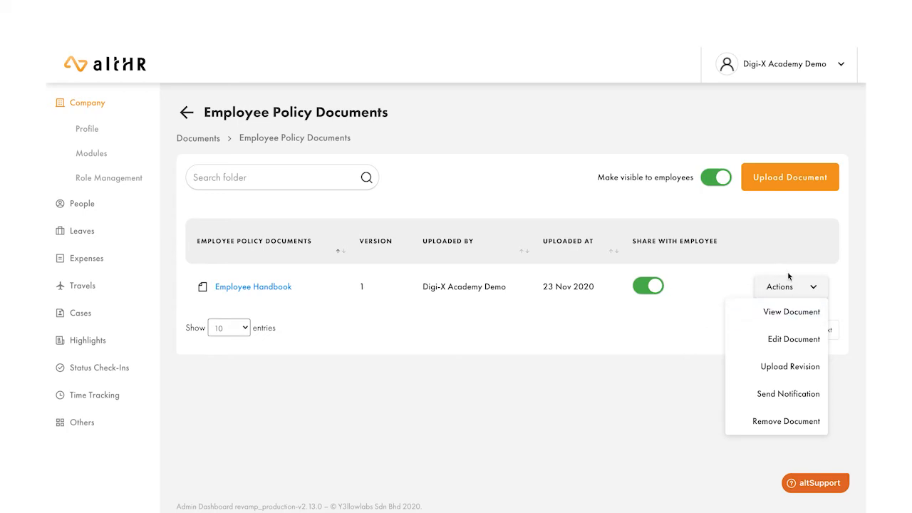
left_click(768, 286)
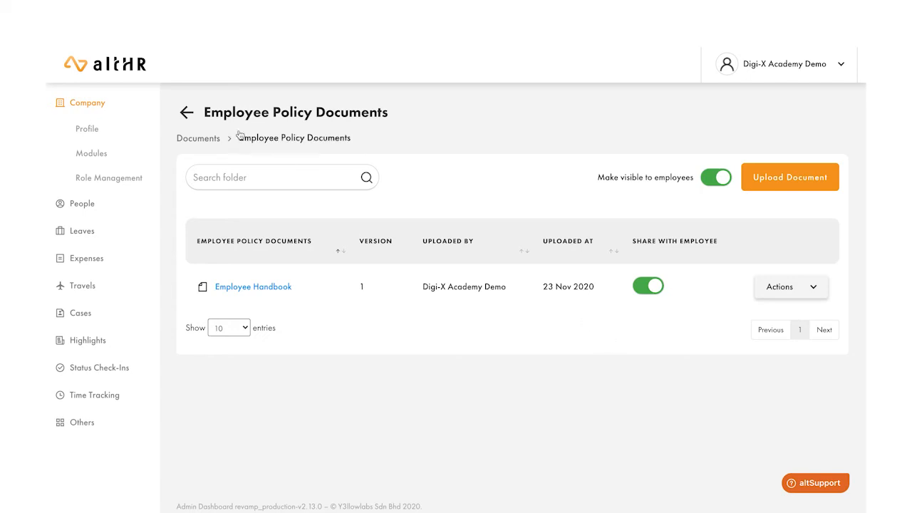
Step: Return to the document overview and open the document list of Compliance Sign-Off Documents
left_click(192, 142)
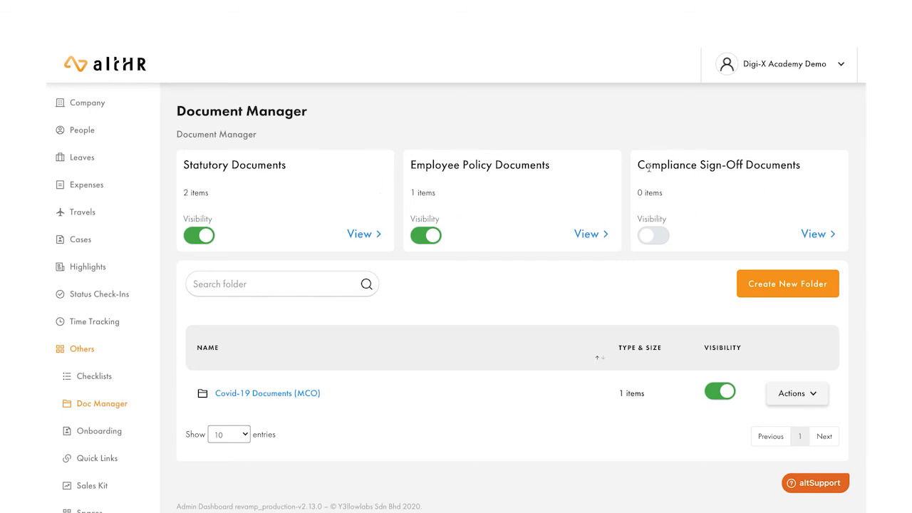
left_click(813, 233)
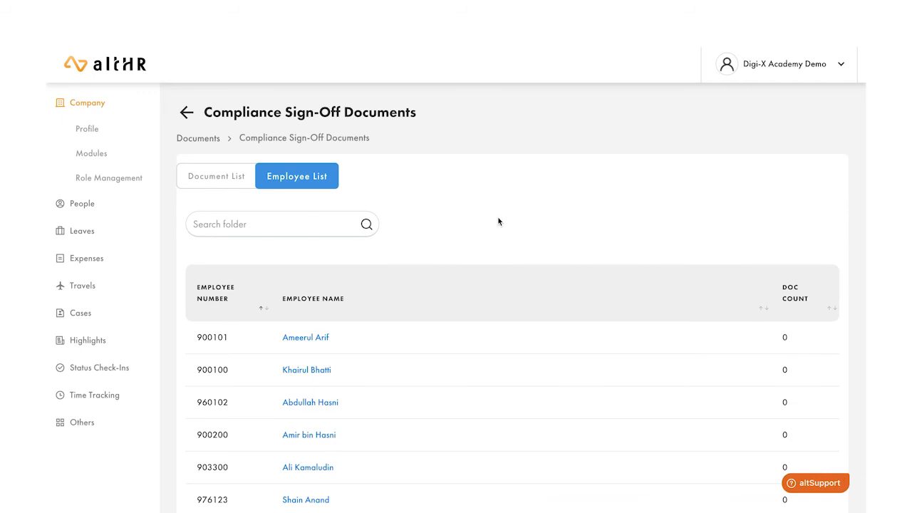
scroll(374, 221, "down", 1)
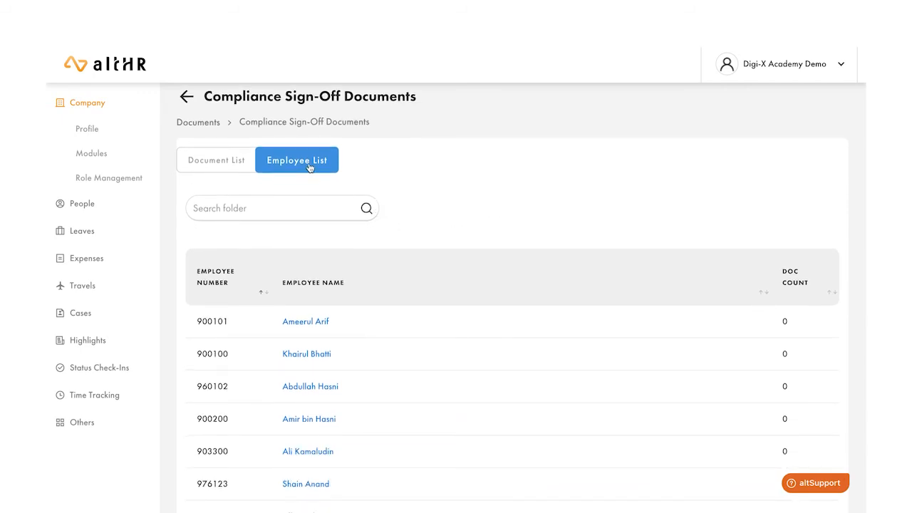
left_click(229, 161)
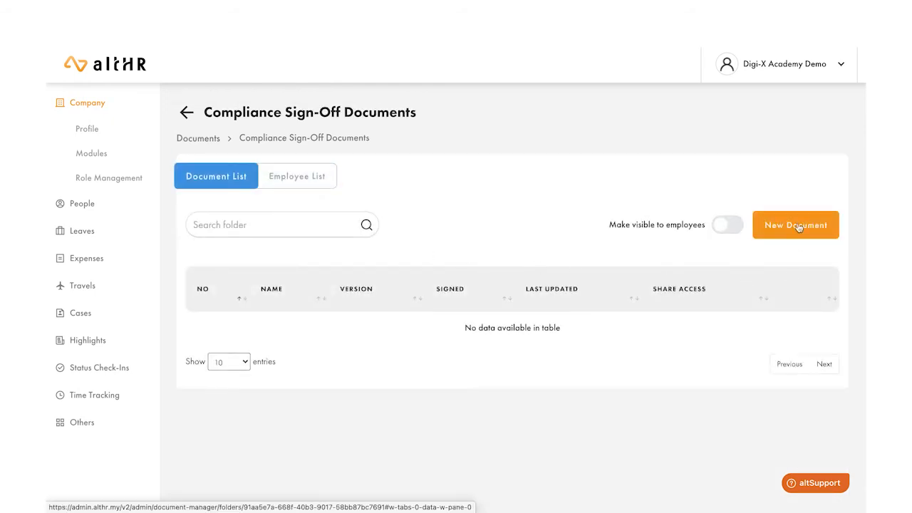
Step: Upload Code of Conduct.docx as a new sign-off document named "Code of Conduct", with all employees eligible
left_click(797, 225)
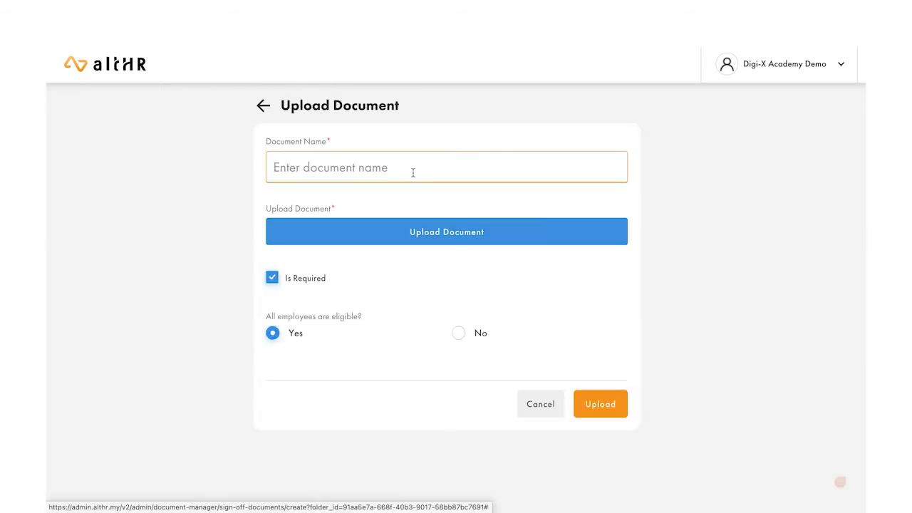
left_click(412, 171)
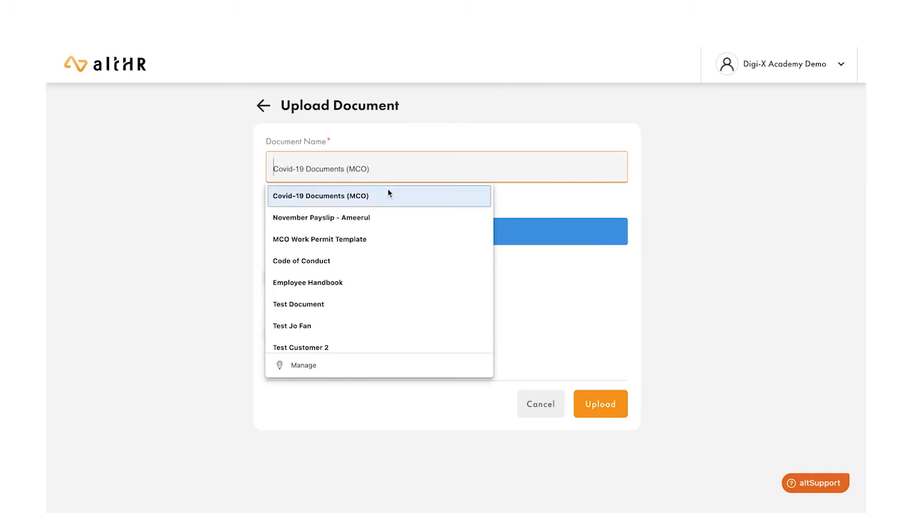
left_click(369, 259)
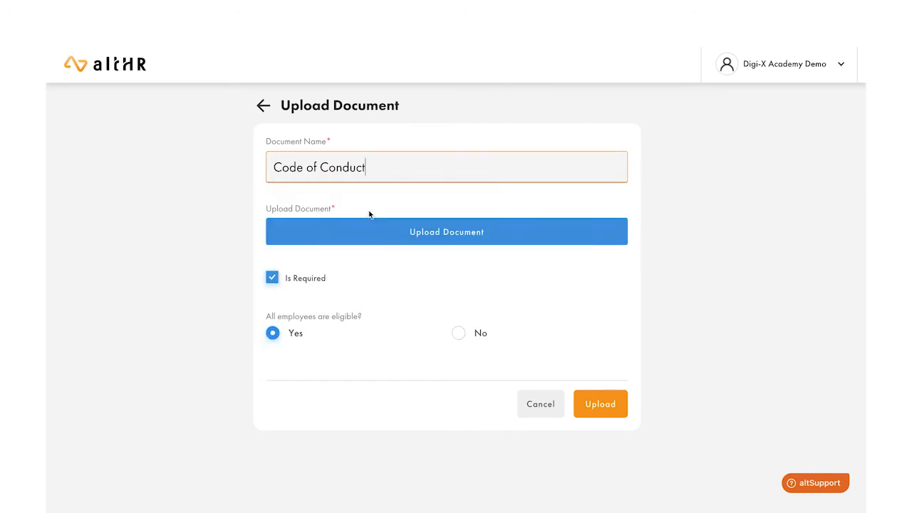
left_click(398, 239)
double_click(378, 197)
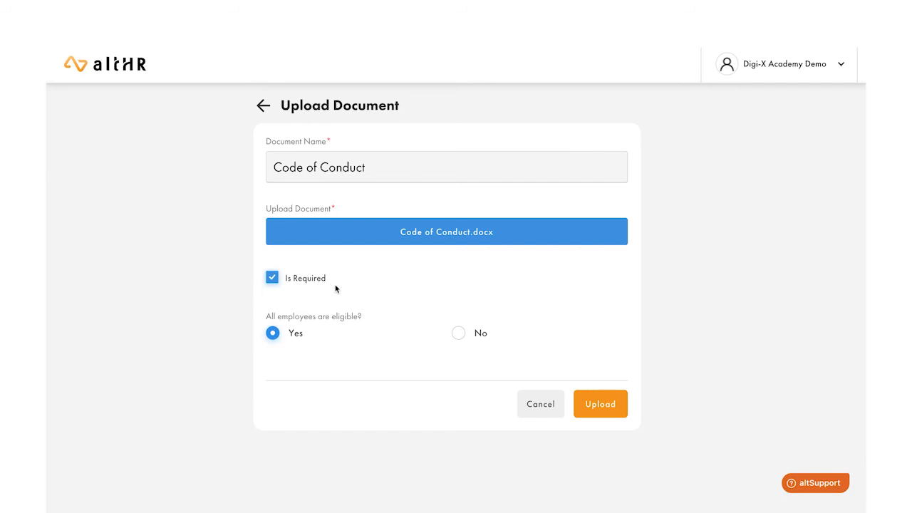
left_click(460, 334)
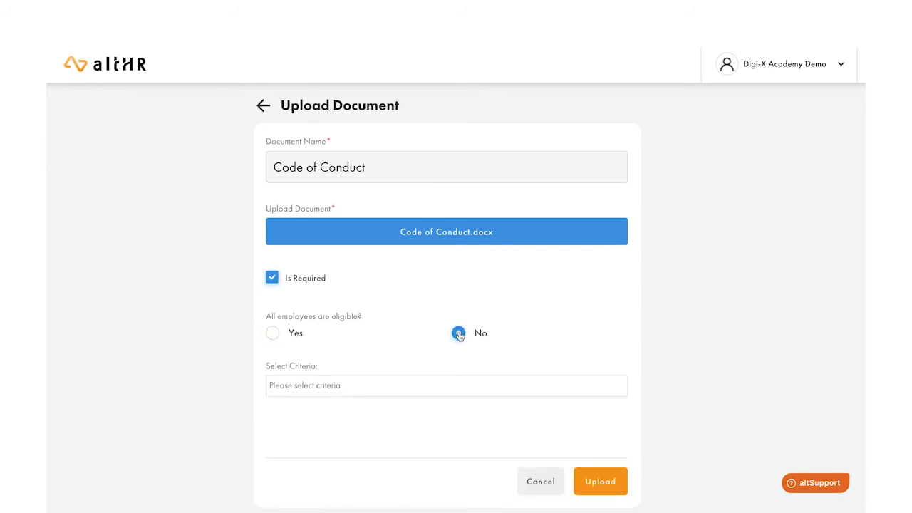
left_click(273, 333)
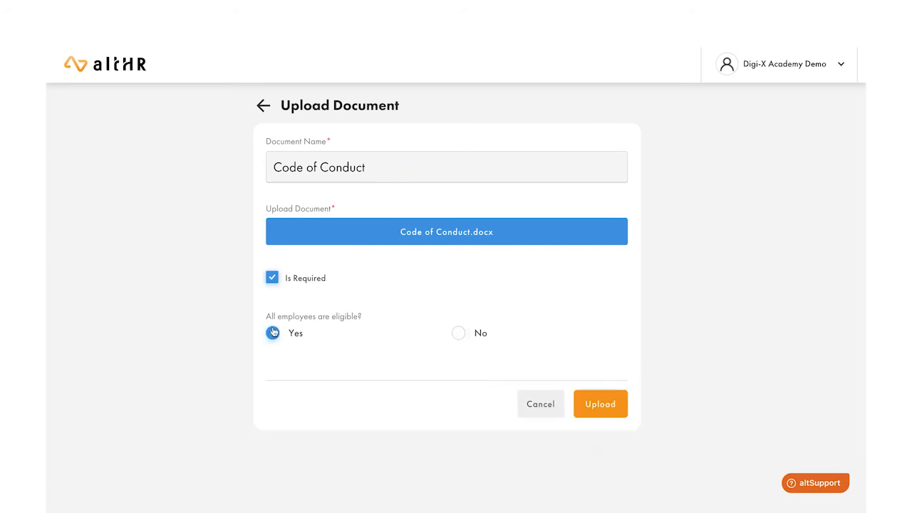
left_click(600, 404)
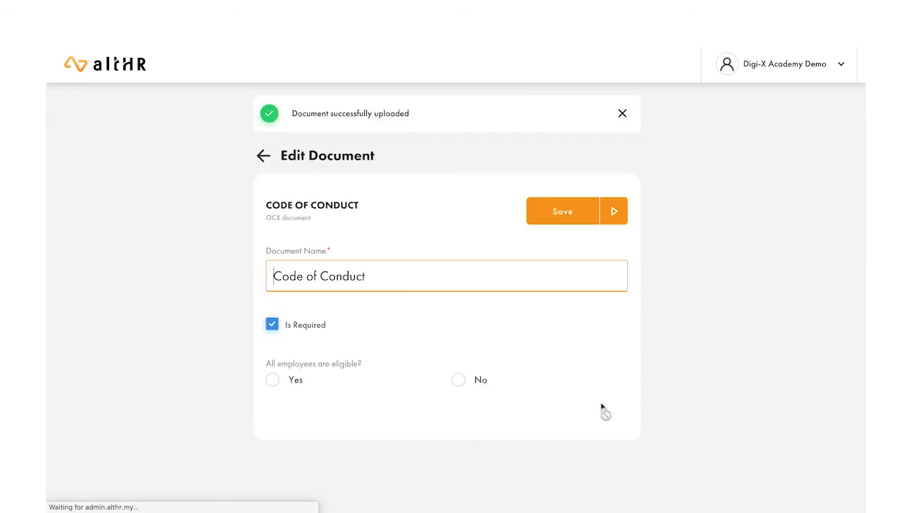
Step: Turn on share access for the Code of Conduct and make the Compliance Sign-Off Documents folder visible to employees
left_click(264, 157)
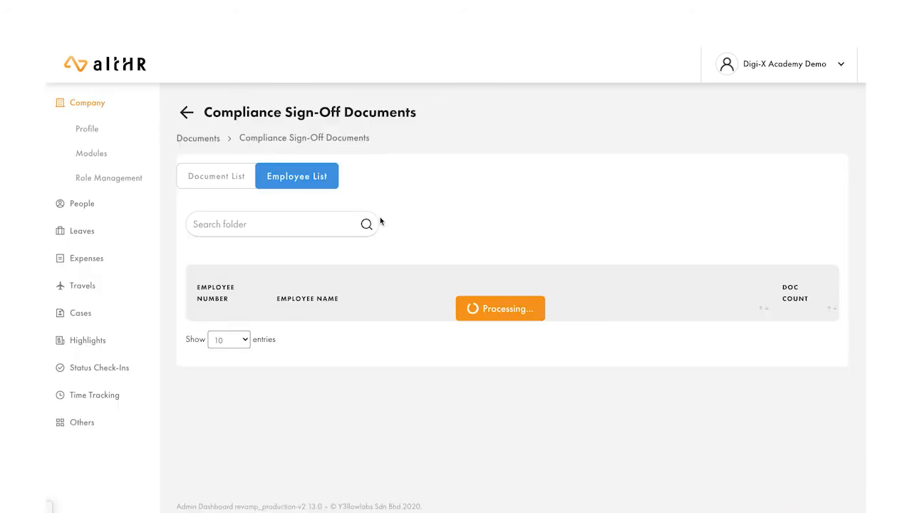
left_click(218, 176)
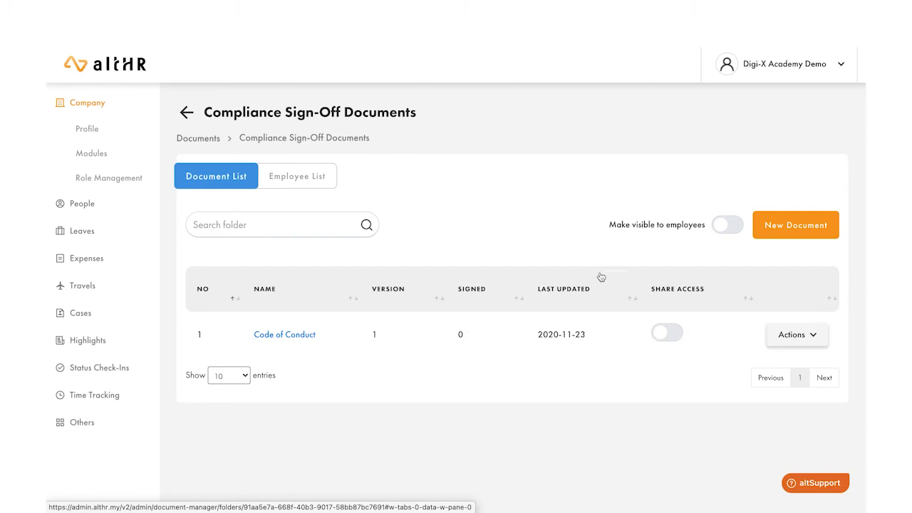
left_click(662, 330)
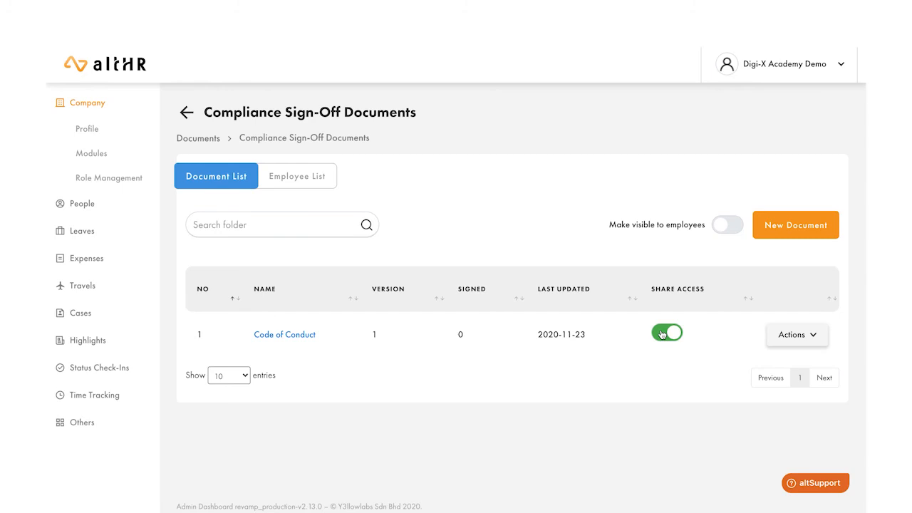
left_click(725, 225)
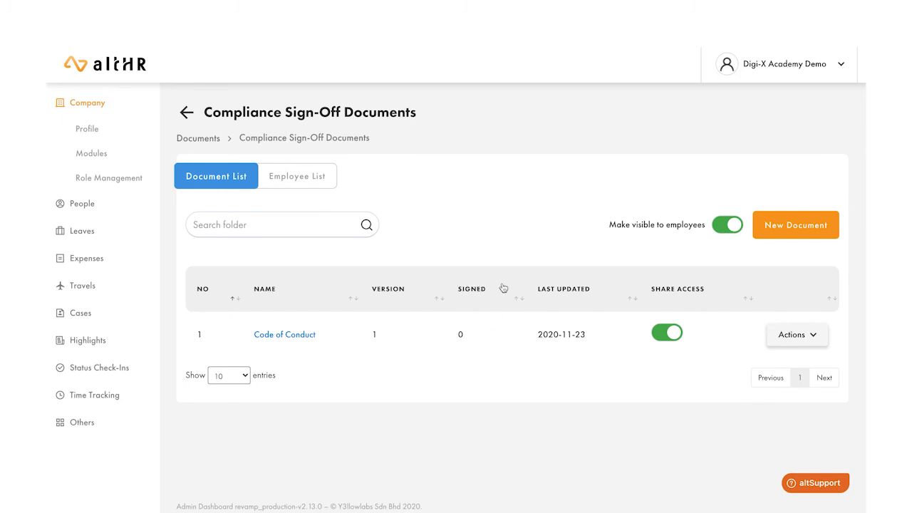
Step: Check the first listed employee's sign-off status for the Code of Conduct and the actions available for it
left_click(299, 186)
scroll(343, 321, "down", 2)
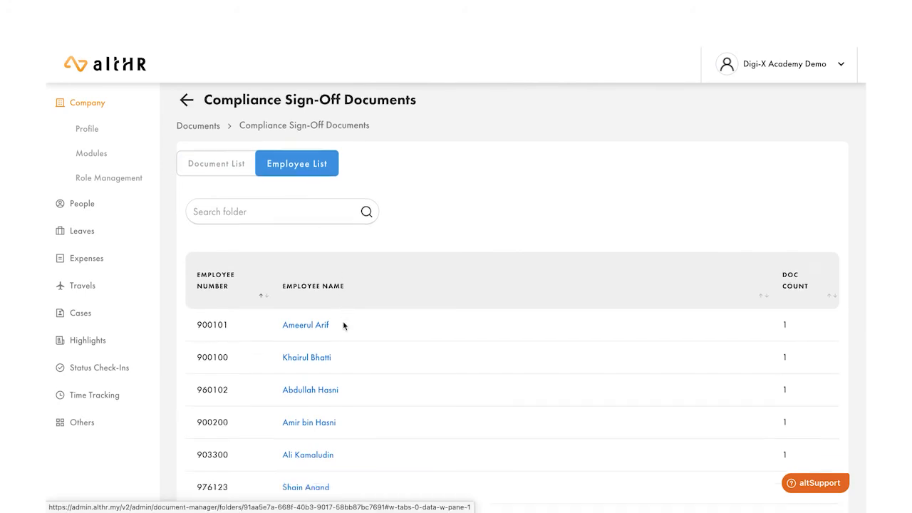
left_click(304, 282)
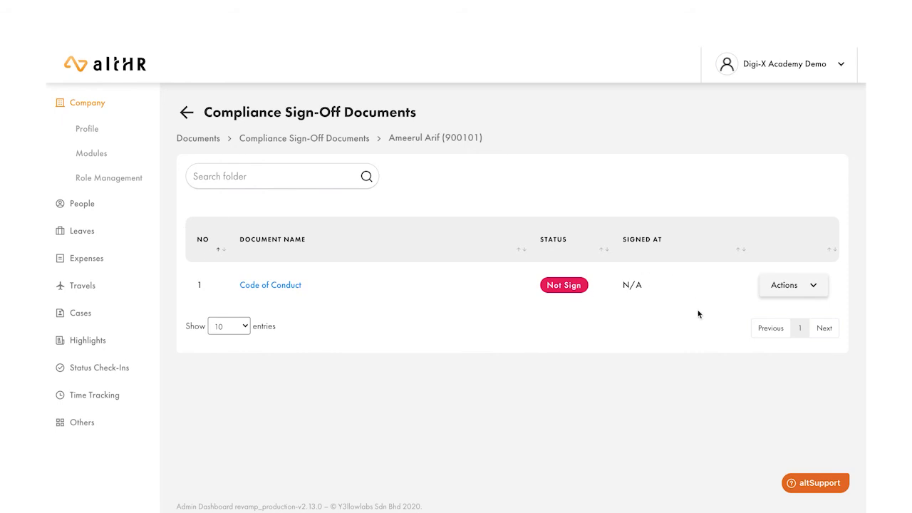
left_click(812, 286)
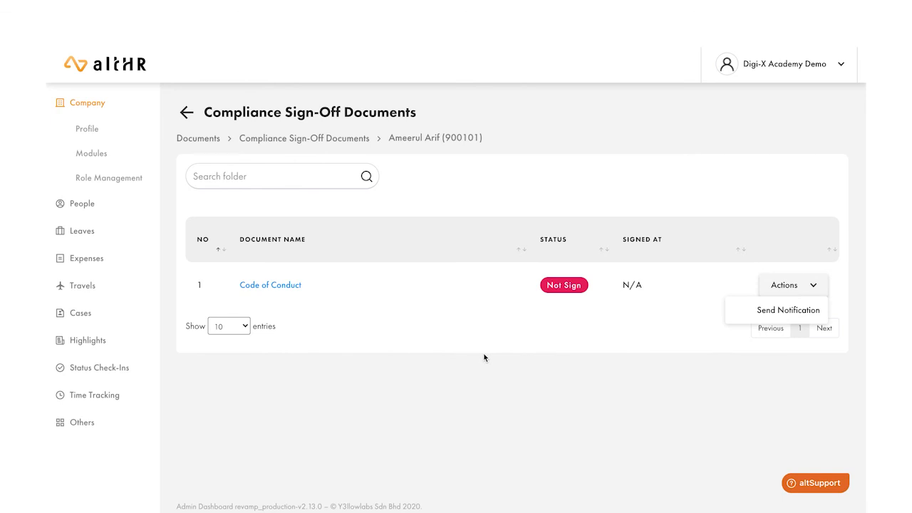
Step: Export the sign-off document report for the Code of Conduct from the document list and return to the document overview
left_click(364, 143)
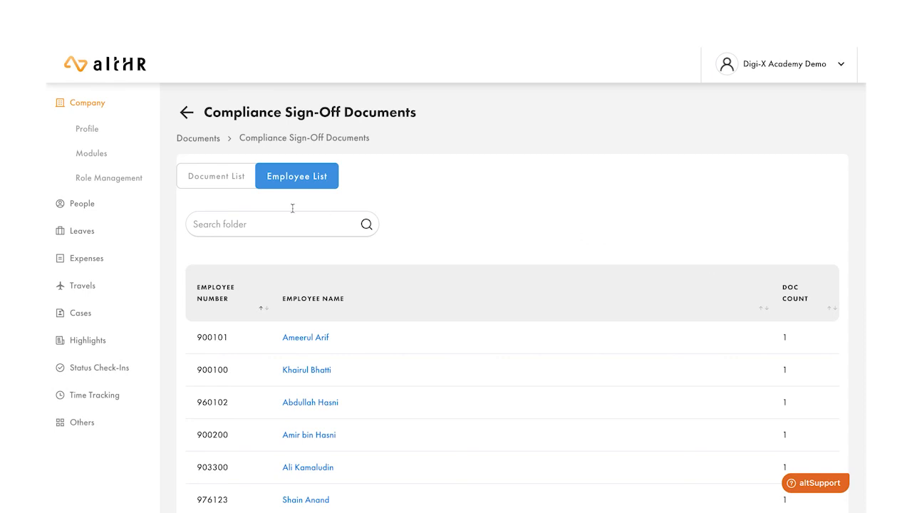
left_click(225, 182)
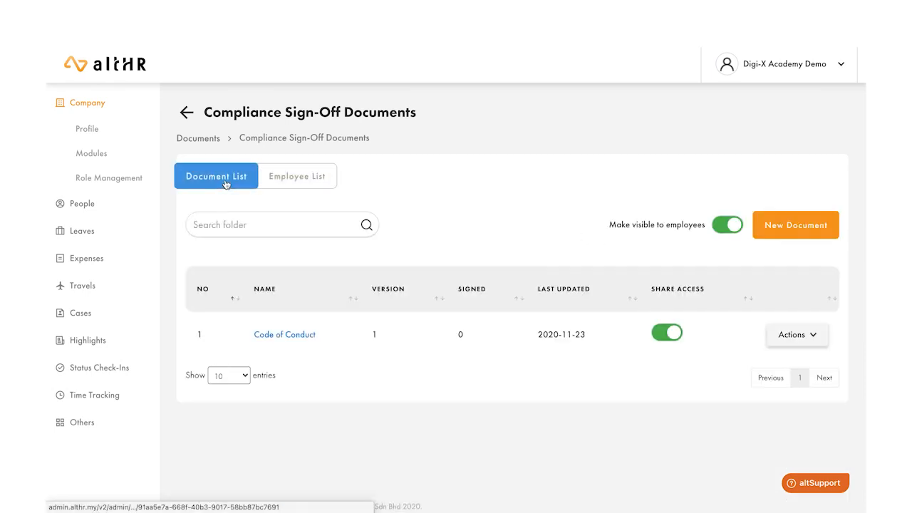
left_click(804, 339)
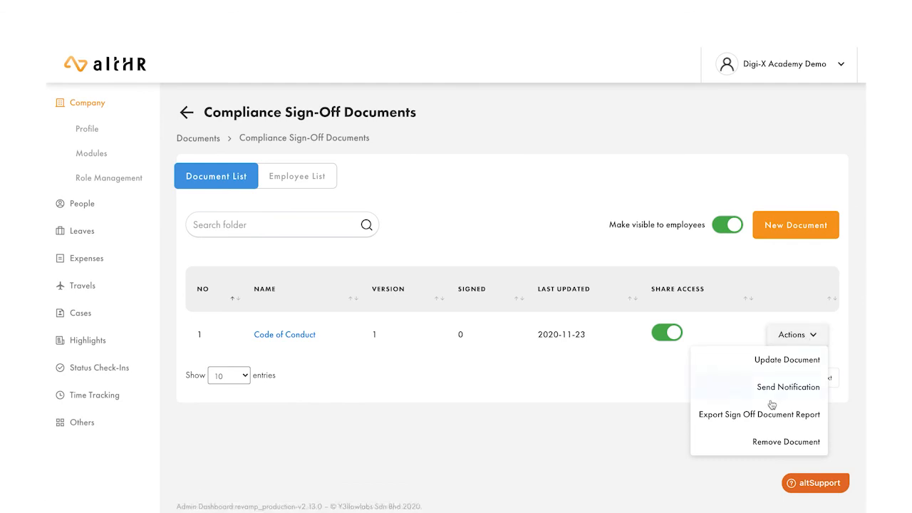
left_click(729, 418)
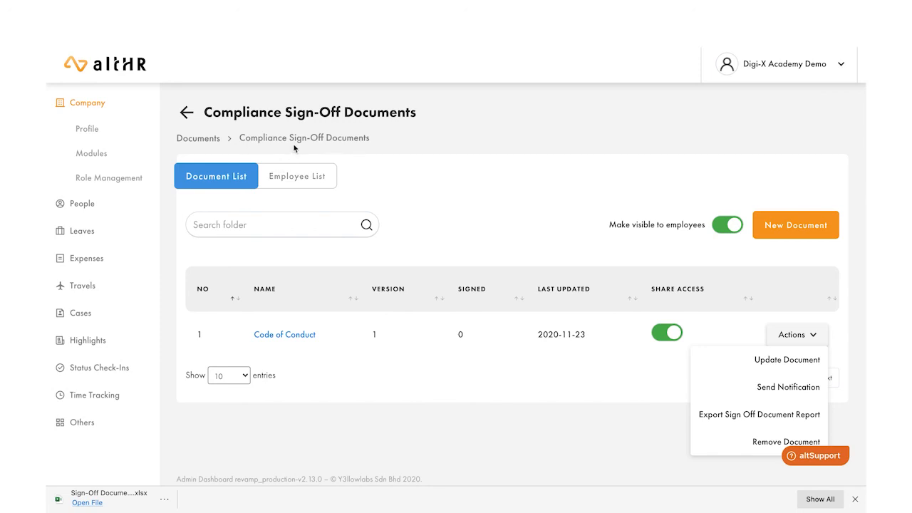
left_click(213, 141)
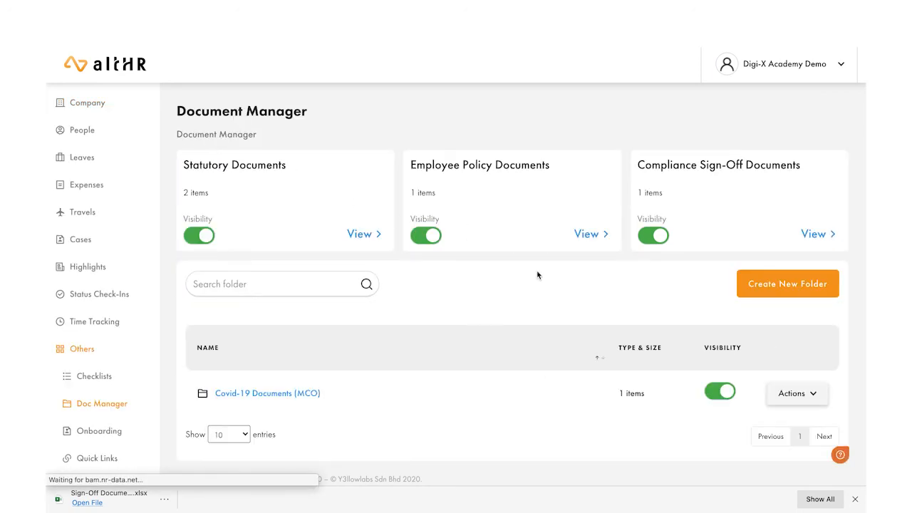